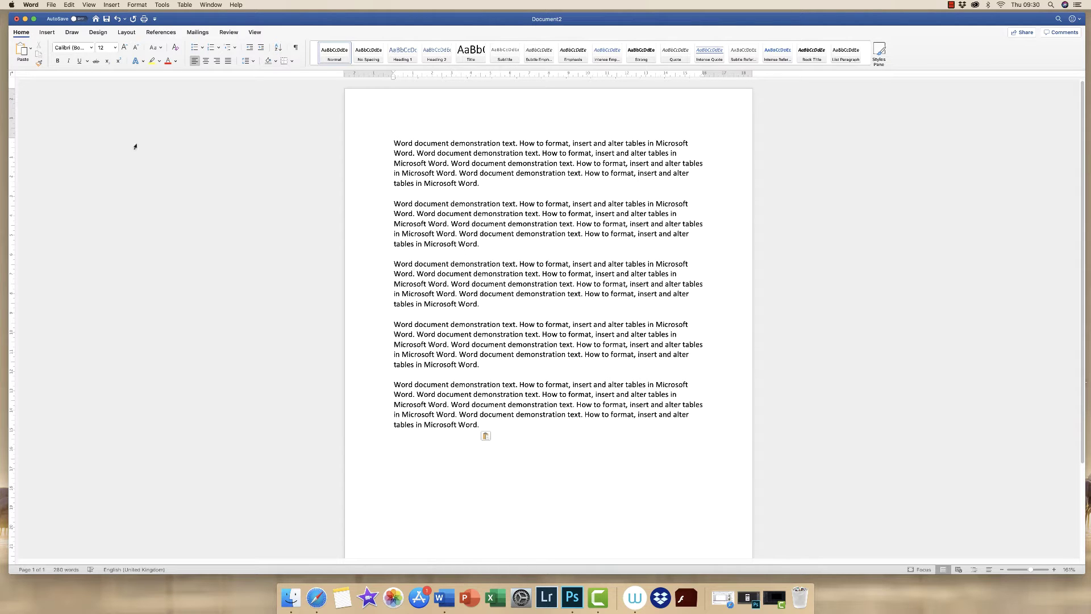
# Insert a table of three columns and three rows below the second paragraph, and undo the insertion
pyautogui.click(48, 33)
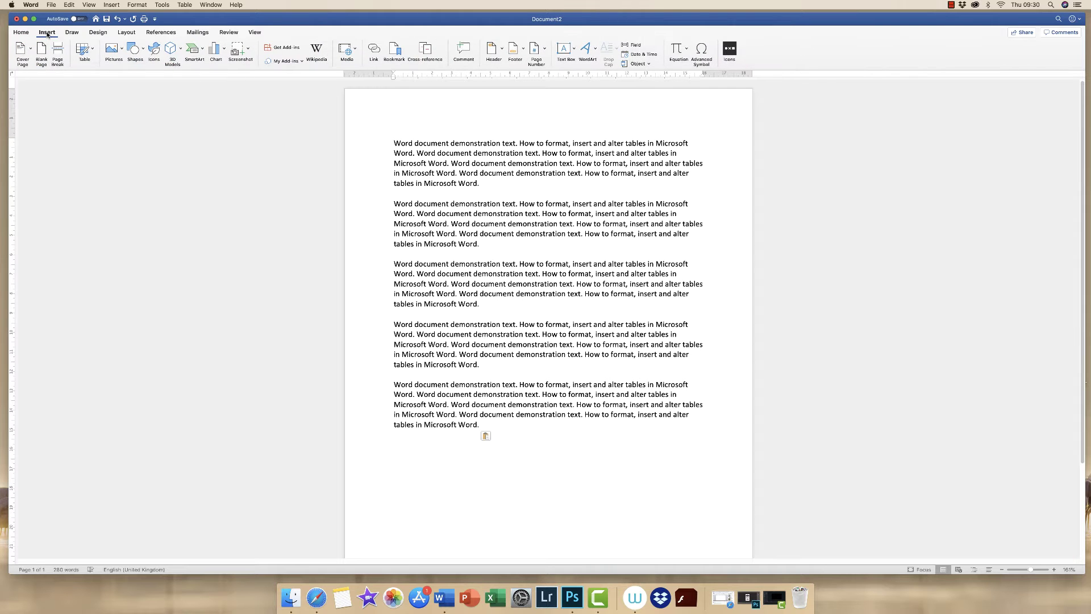
pyautogui.click(94, 51)
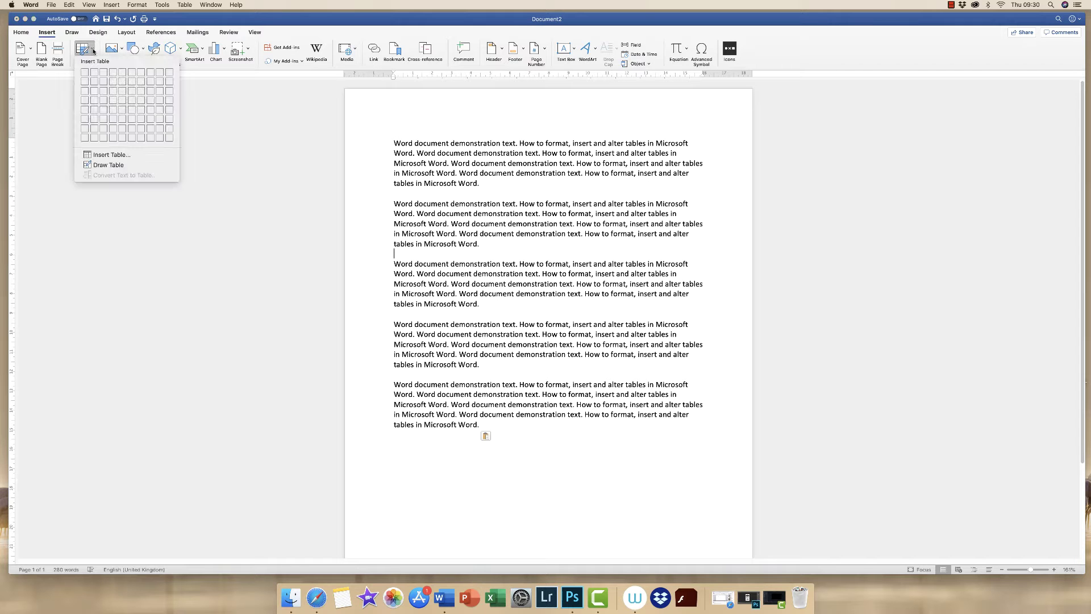
pyautogui.click(103, 90)
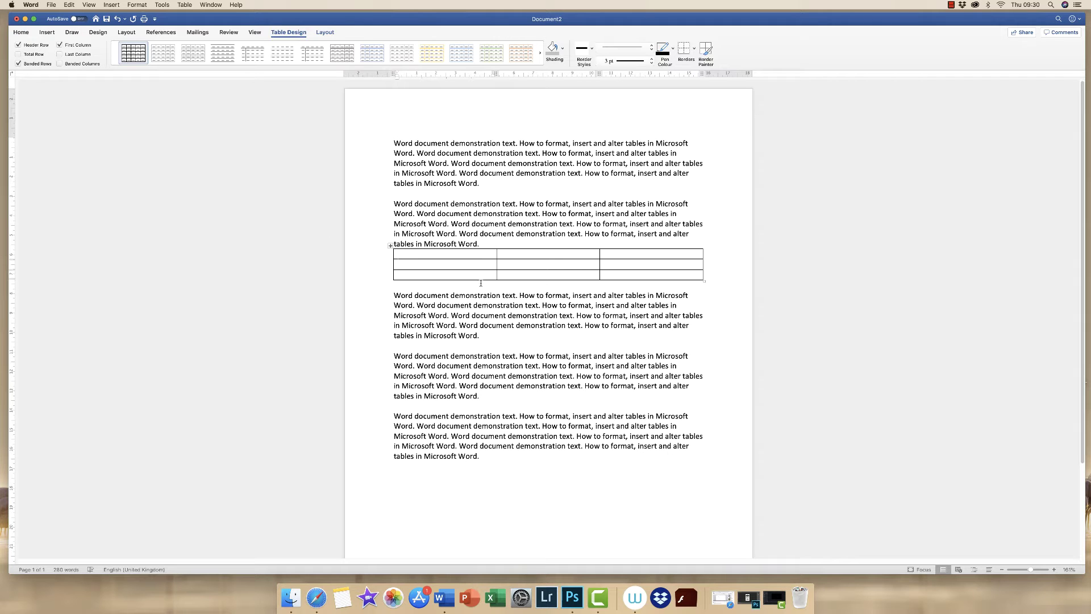
pyautogui.press('super+z')
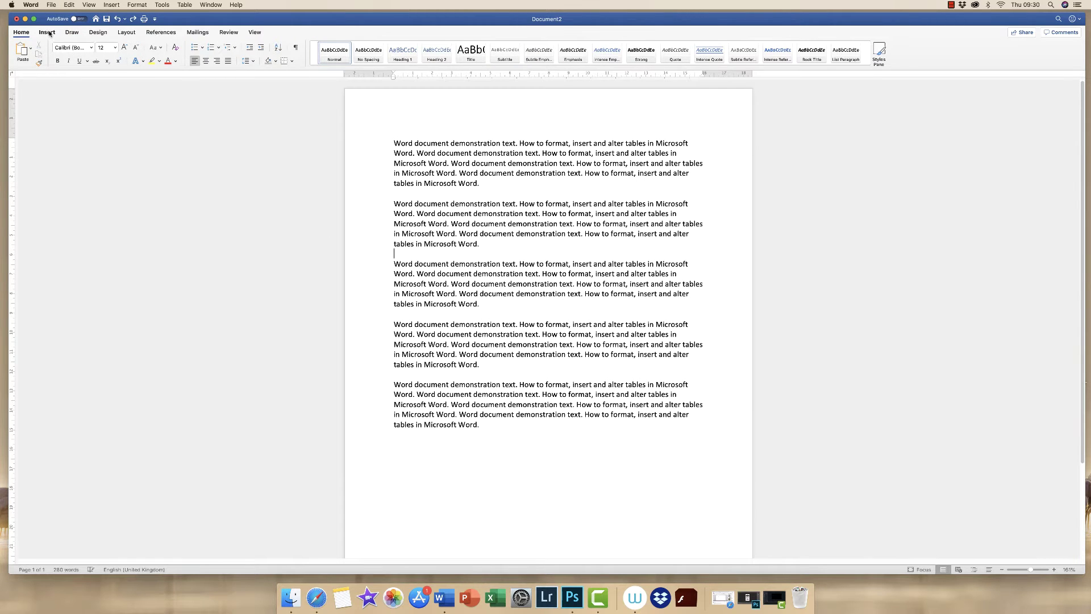
# Insert a table with 5 columns and 5 rows below the second paragraph and add a blank line above it
pyautogui.click(48, 33)
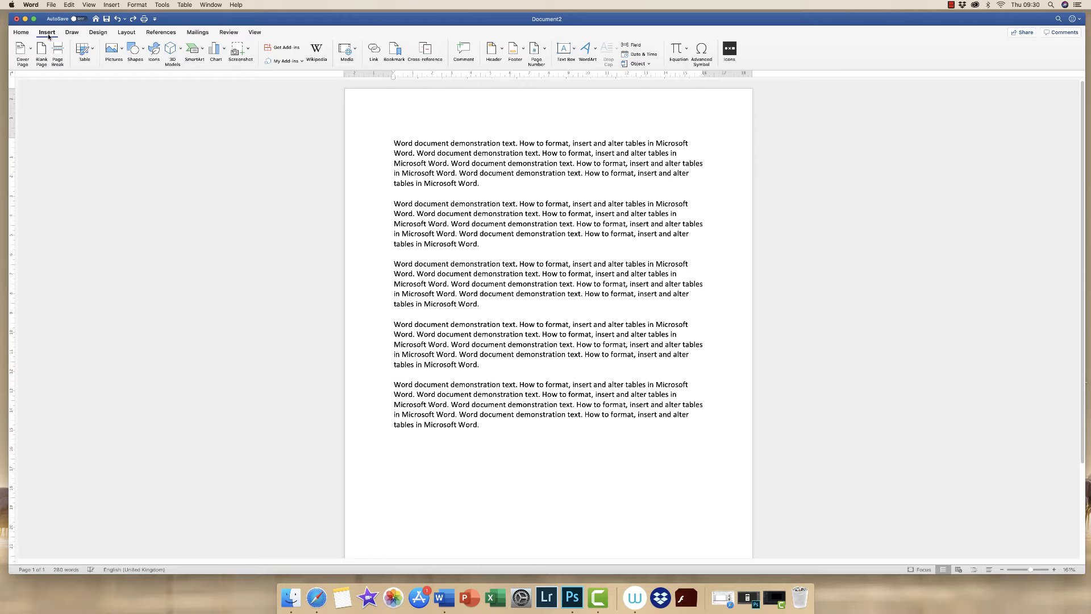
pyautogui.click(93, 50)
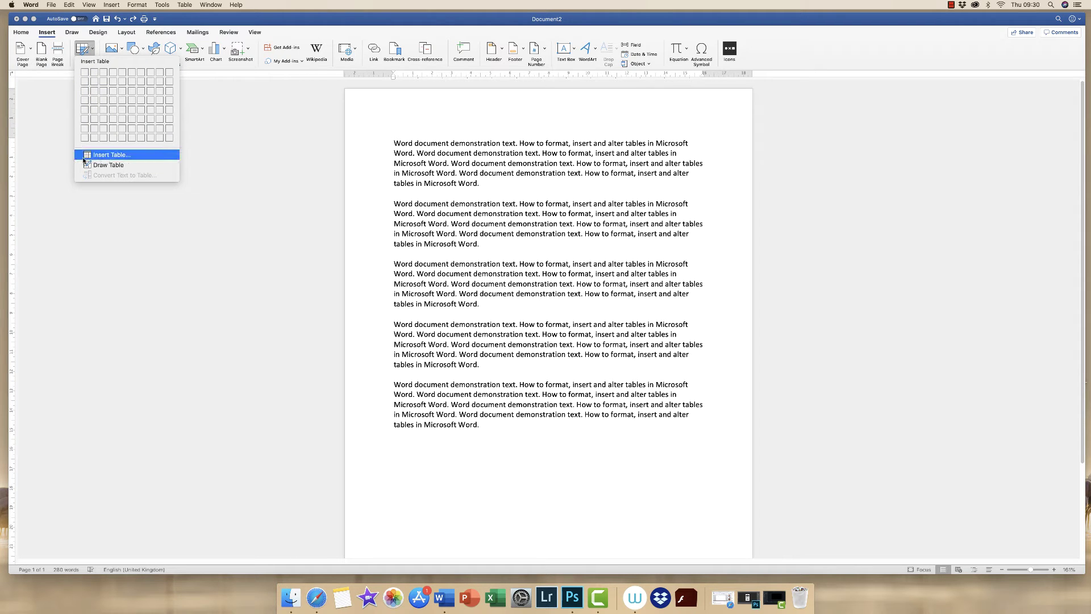
pyautogui.click(122, 157)
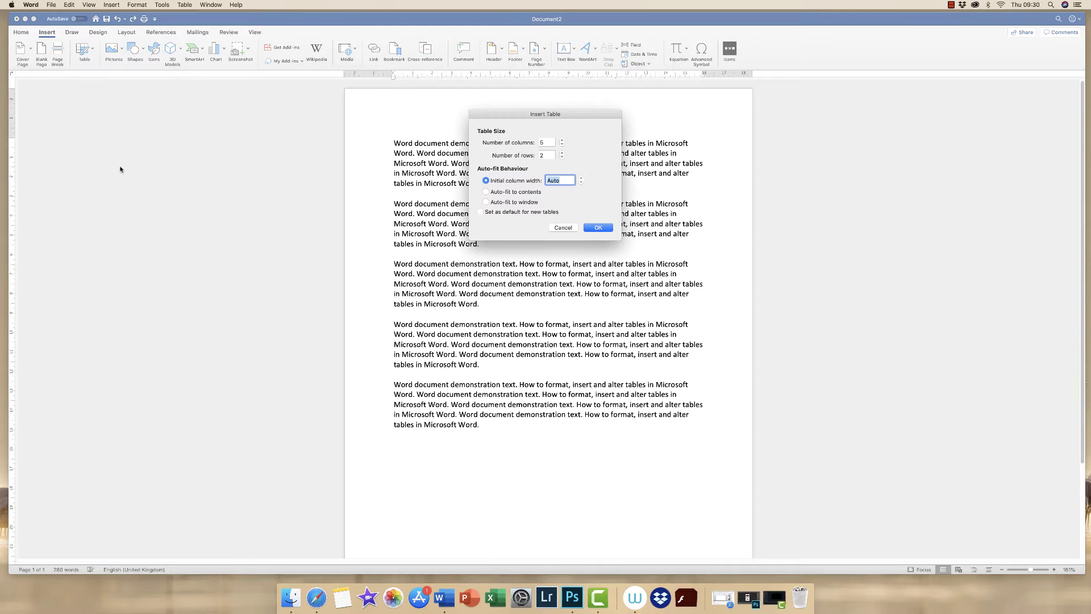
pyautogui.click(545, 155)
pyautogui.write('5')
pyautogui.click(598, 228)
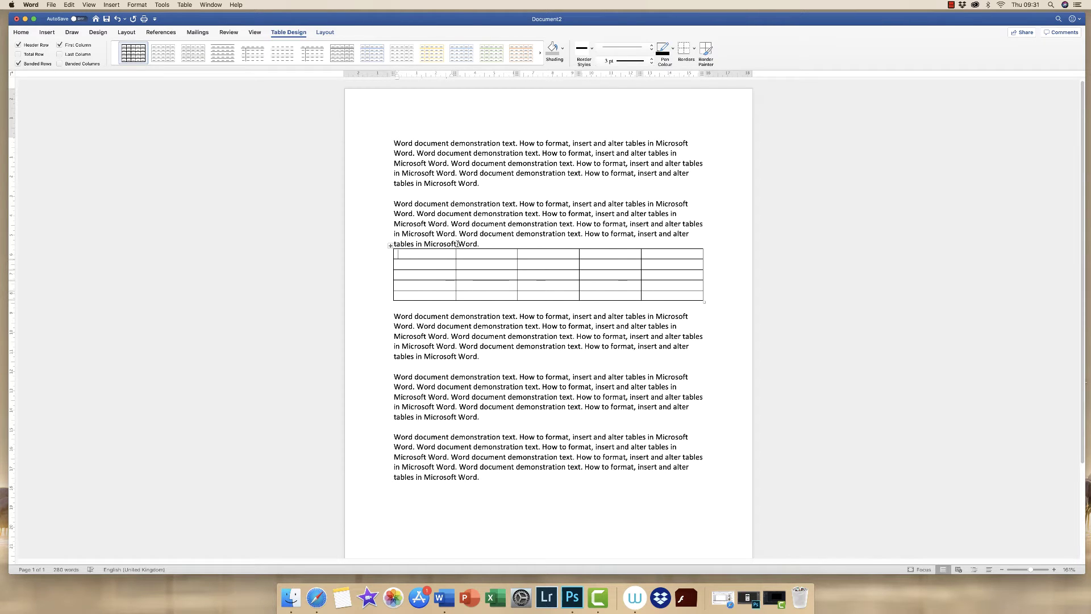
pyautogui.click(484, 243)
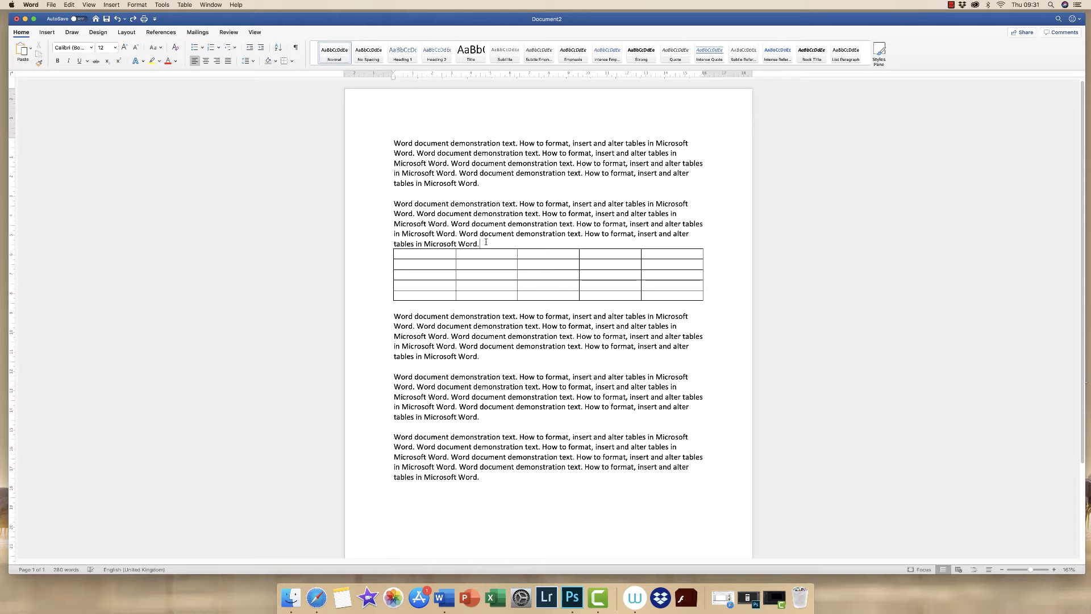
pyautogui.press('Return')
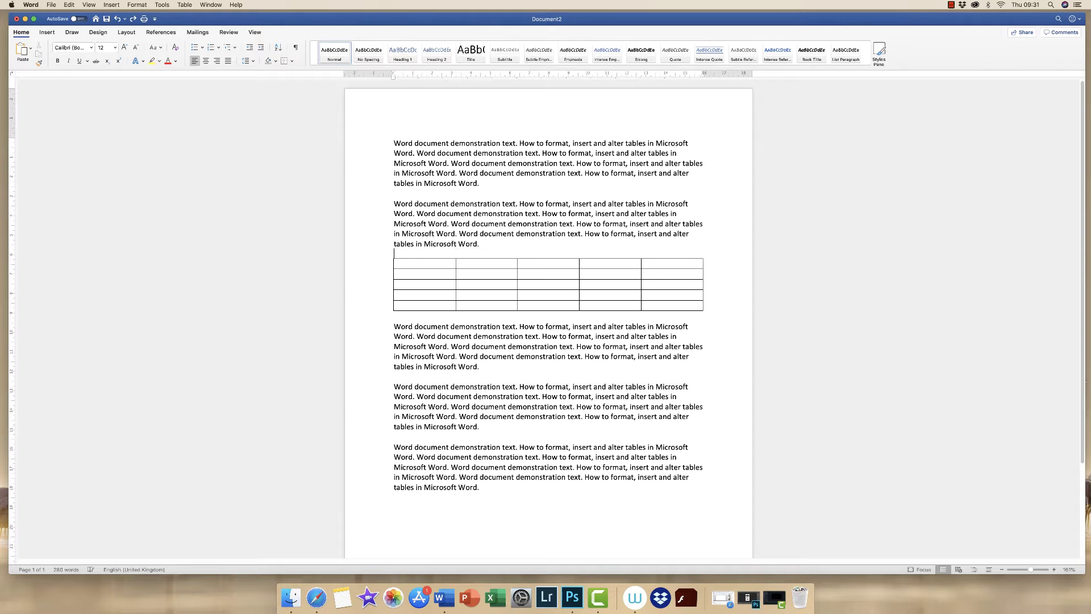
# Merge all five cells of the table's first row into one cell
pyautogui.click(569, 292)
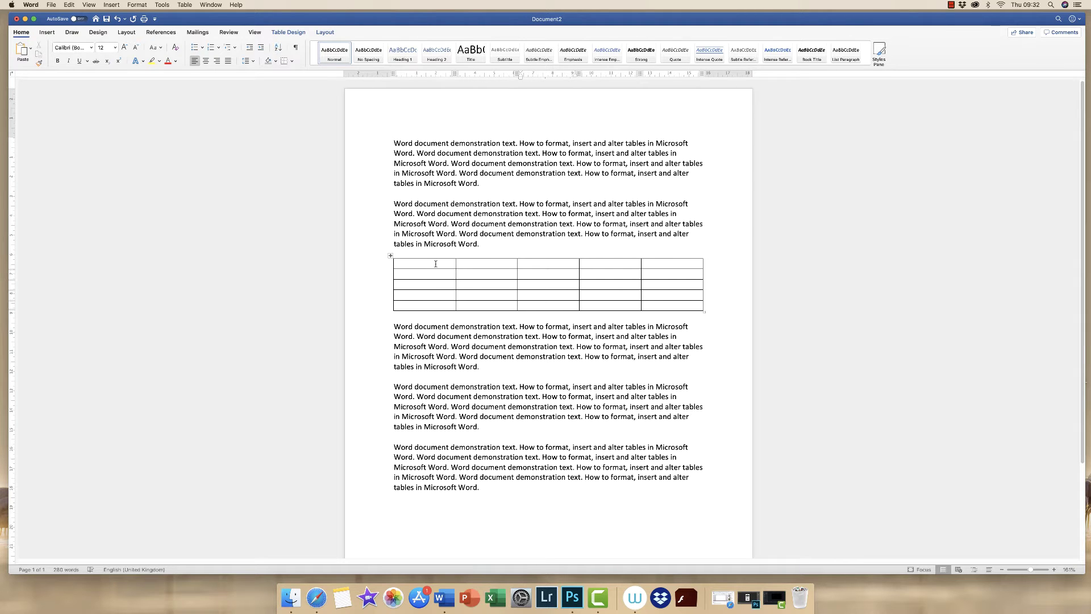
pyautogui.moveTo(434, 264); pyautogui.dragTo(667, 265)
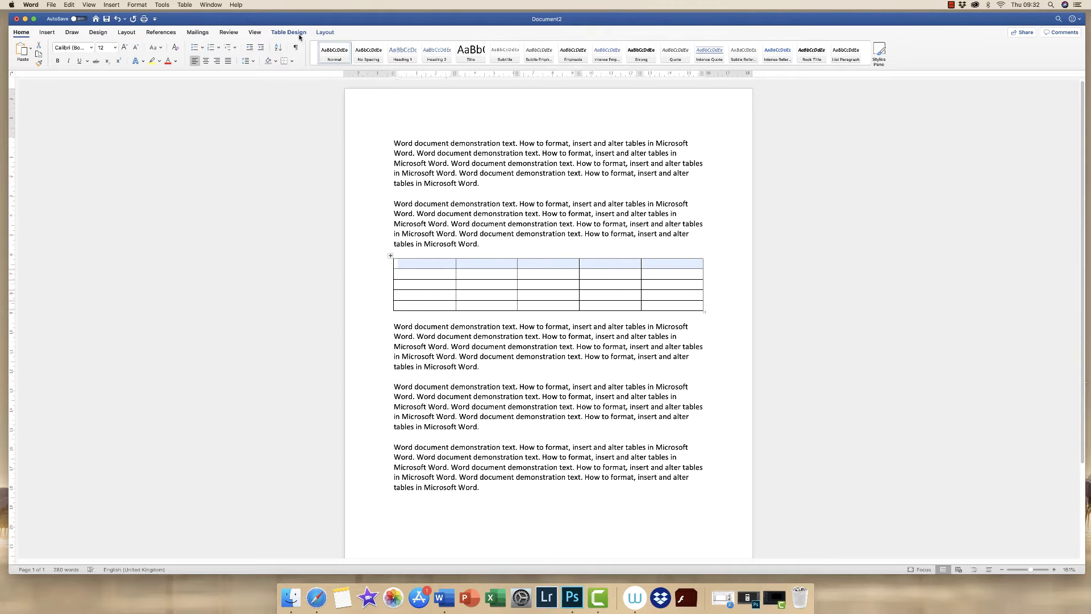
pyautogui.click(324, 33)
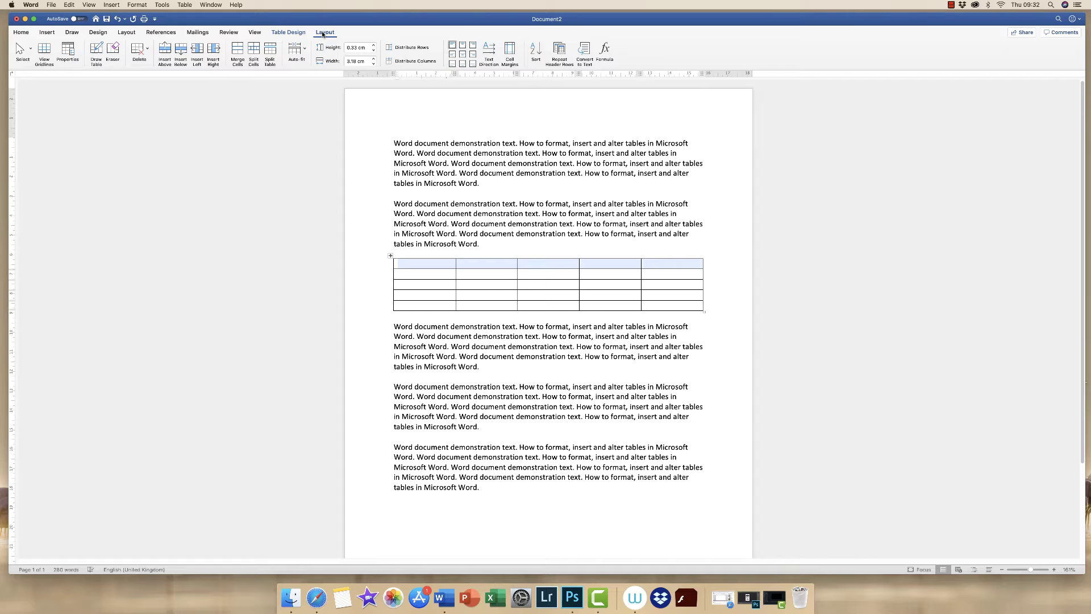
pyautogui.click(238, 51)
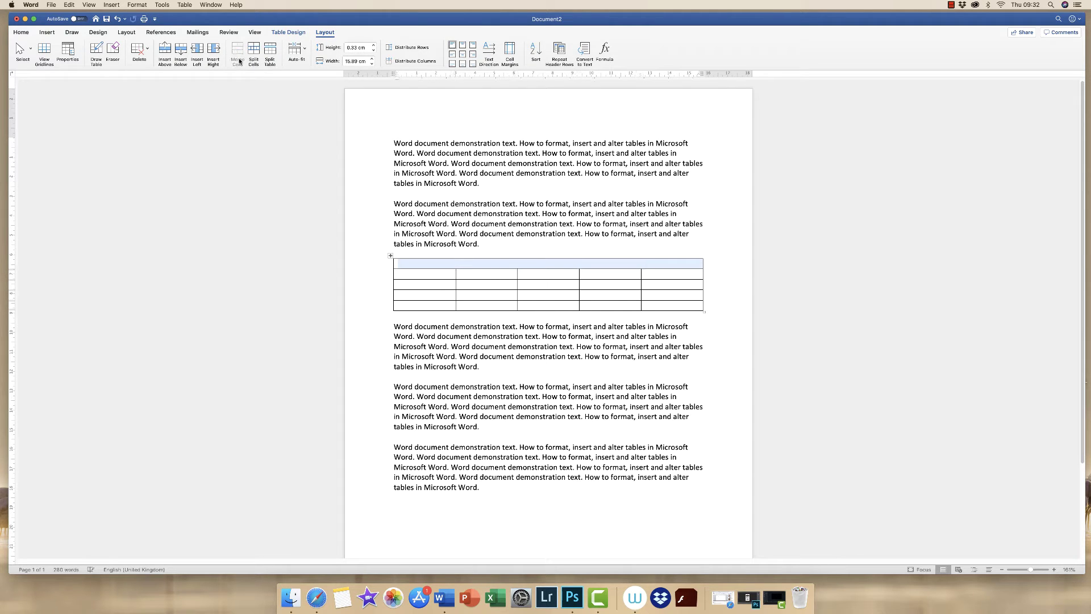
pyautogui.click(545, 336)
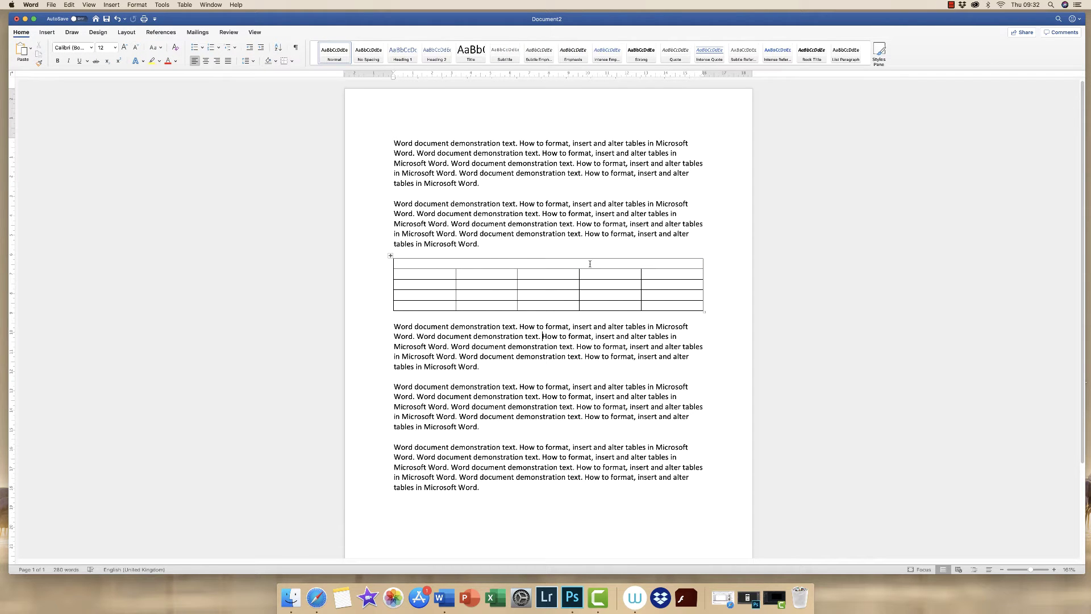
# Enter TITLE in the merged first row and centre the text horizontally
pyautogui.click(572, 277)
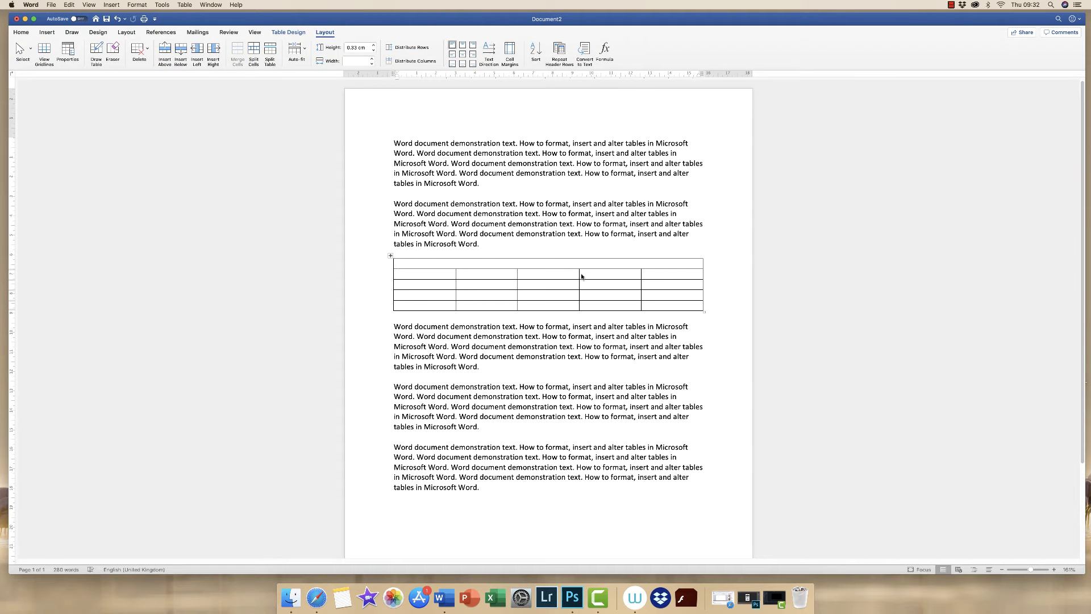
pyautogui.write('TITLE')
pyautogui.click(24, 33)
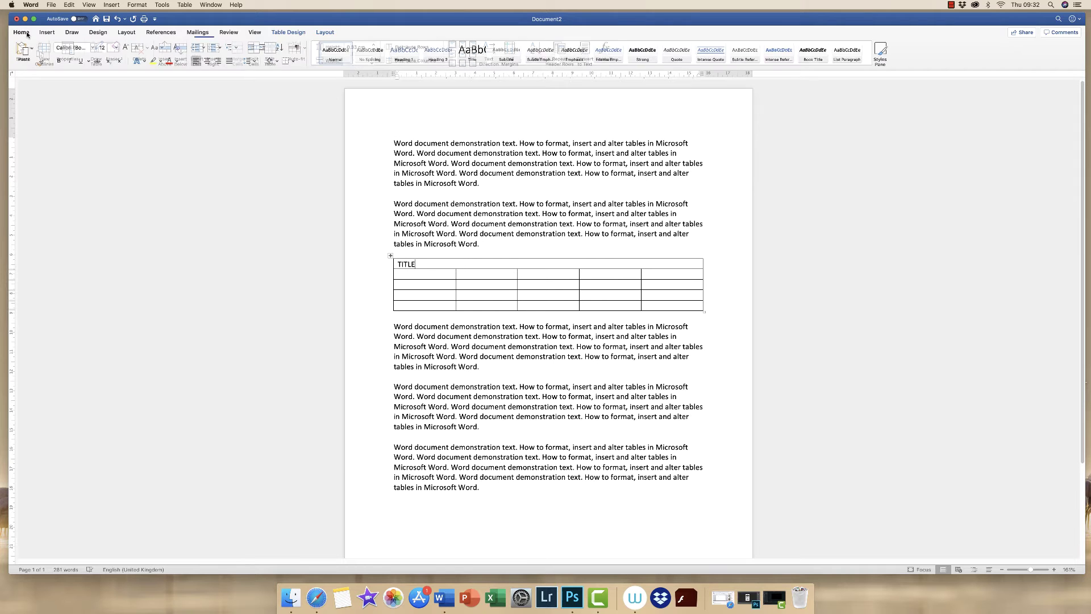
pyautogui.click(207, 62)
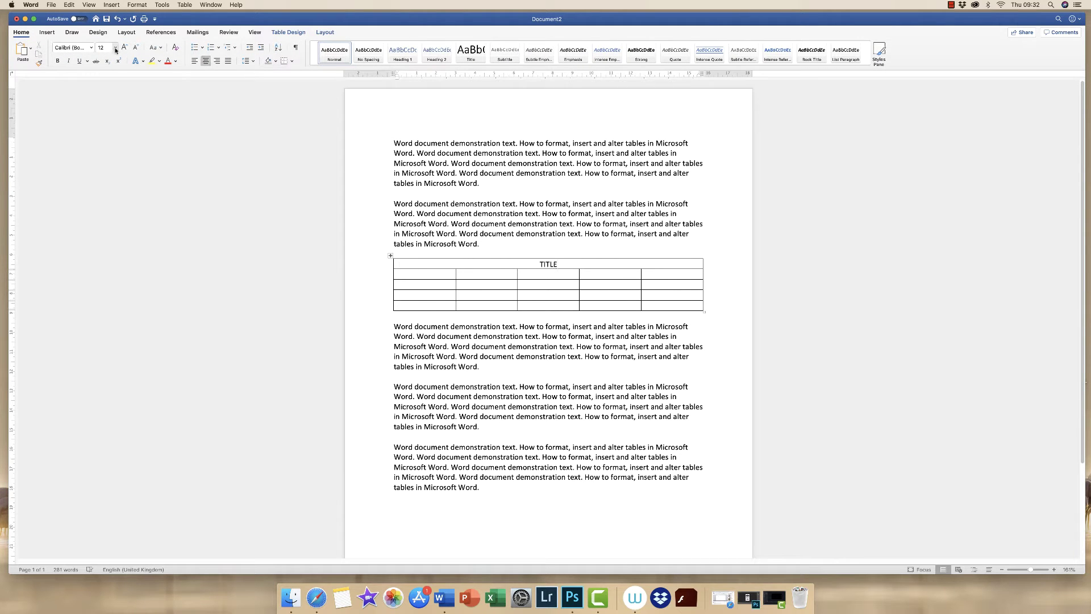
# Increase the font size of the TITLE text to 20
pyautogui.click(123, 48)
pyautogui.click(124, 48)
pyautogui.moveTo(558, 264); pyautogui.dragTo(539, 264)
pyautogui.click(124, 48)
pyautogui.click(124, 47)
pyautogui.click(123, 47)
pyautogui.click(124, 48)
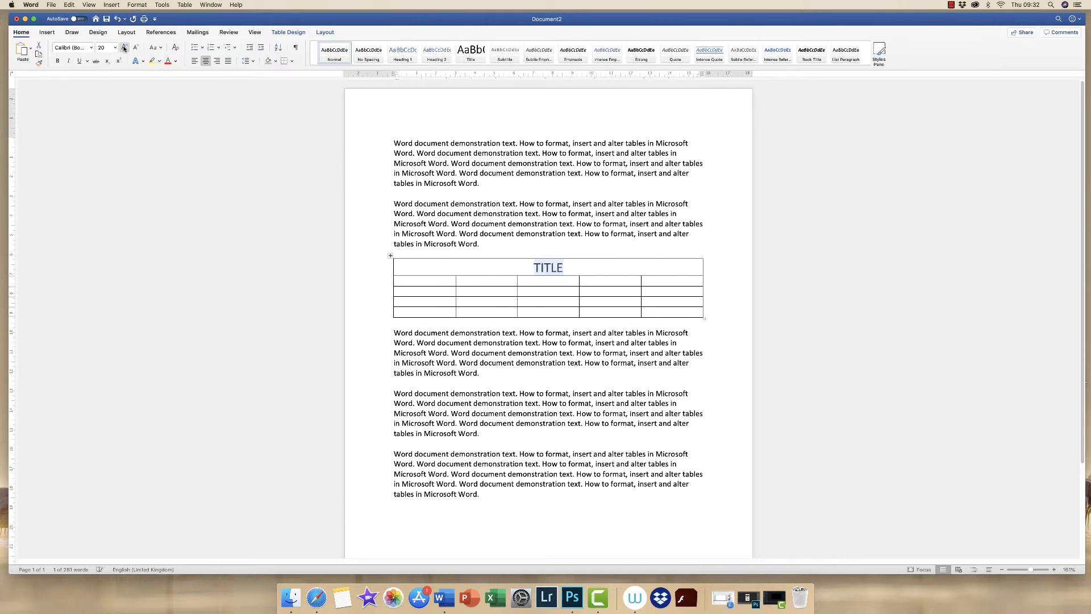
# Move the whole table up so it sits between the first and second paragraphs
pyautogui.click(587, 291)
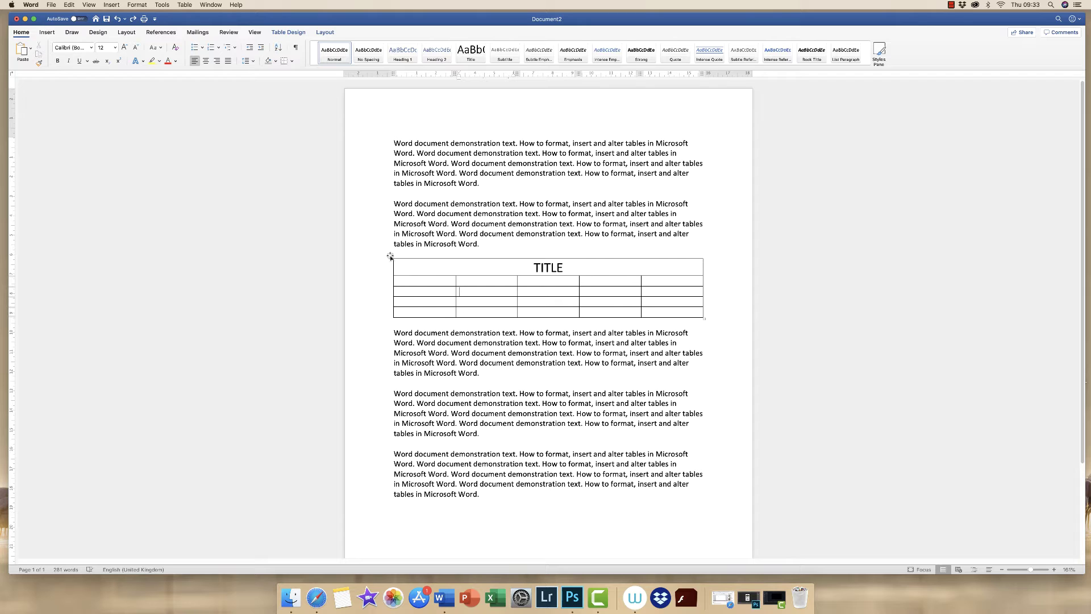
pyautogui.click(391, 257)
pyautogui.moveTo(390, 255); pyautogui.dragTo(390, 187)
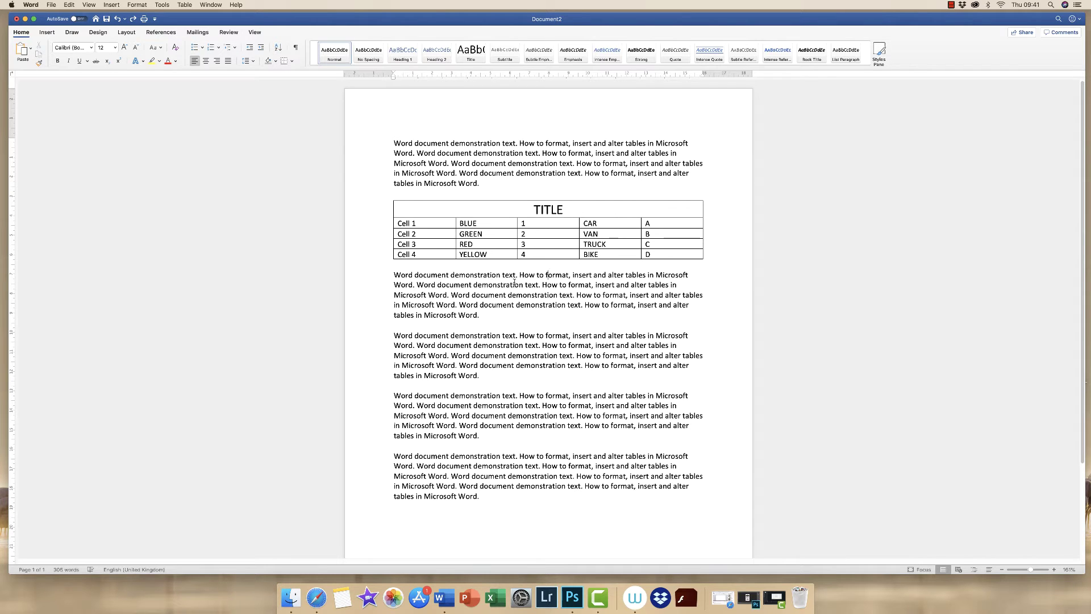
# Centre the text horizontally and vertically in all cells of the four rows below the title
pyautogui.click(659, 253)
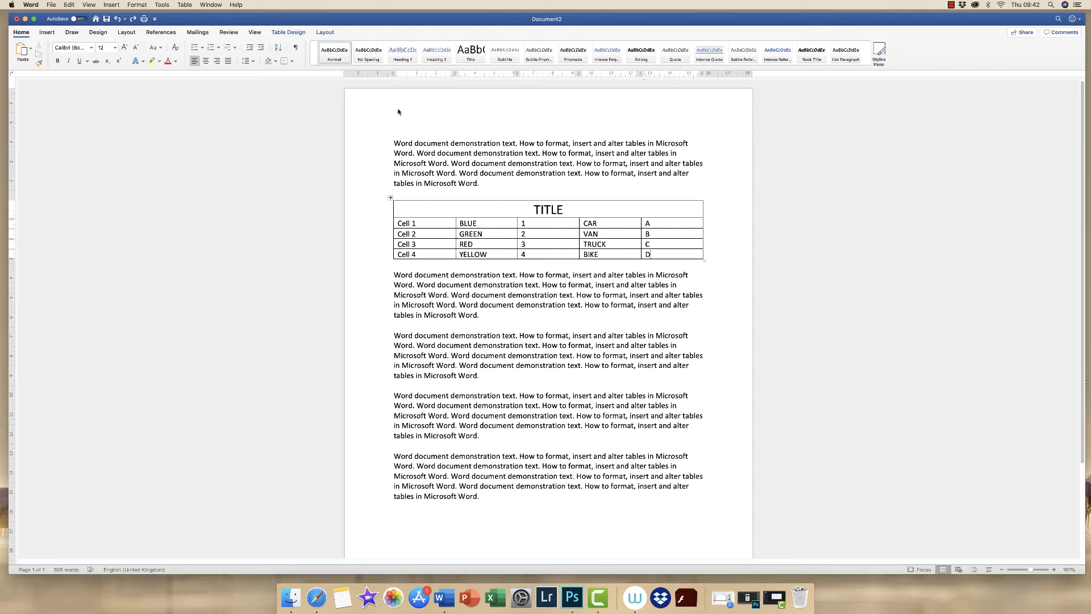
pyautogui.click(325, 33)
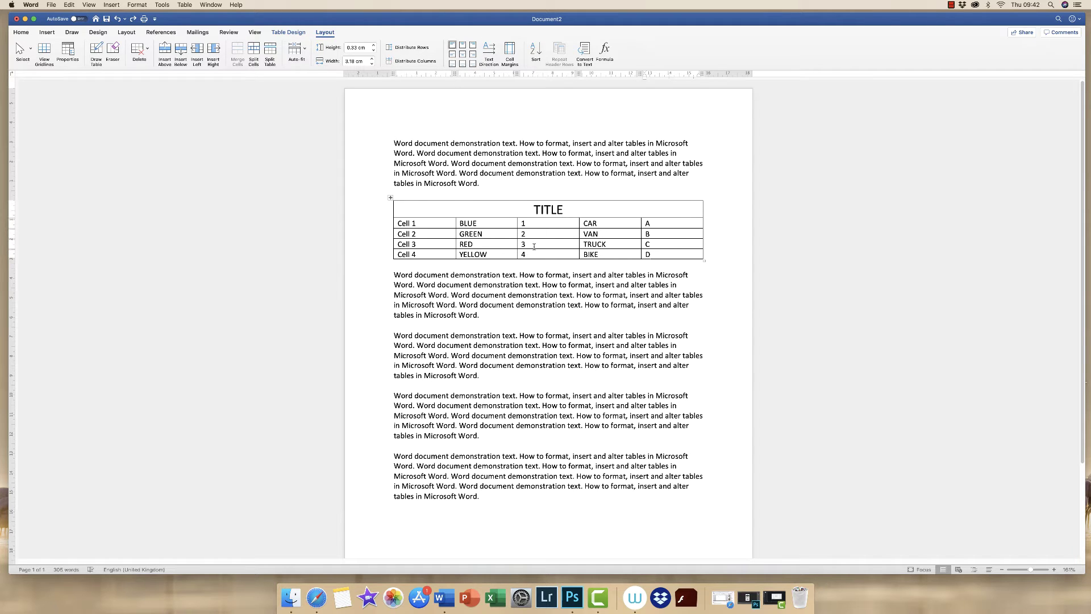
pyautogui.moveTo(651, 254); pyautogui.dragTo(419, 227)
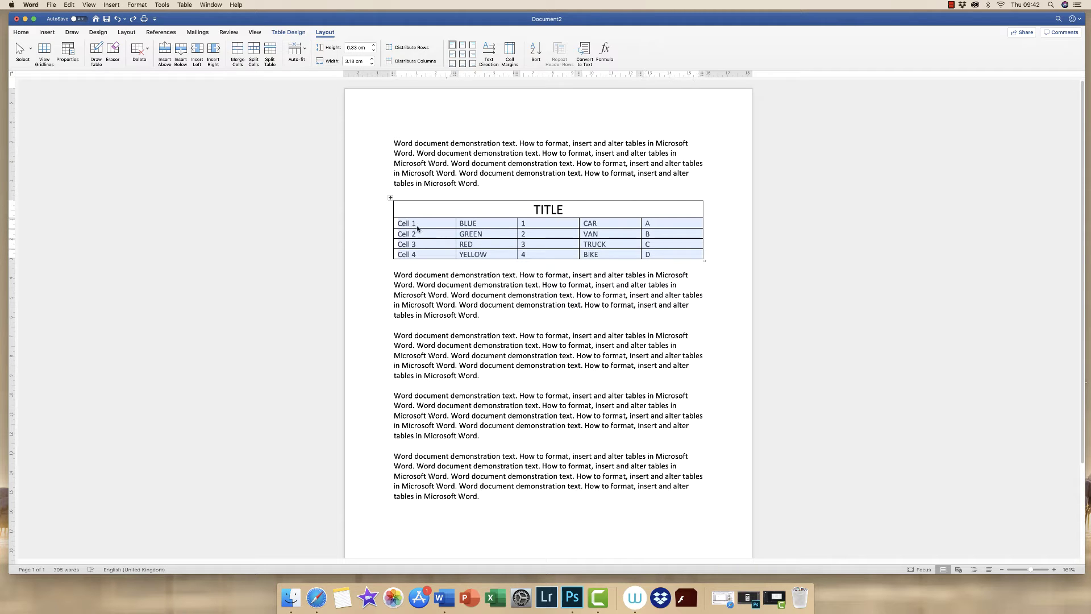
pyautogui.click(463, 56)
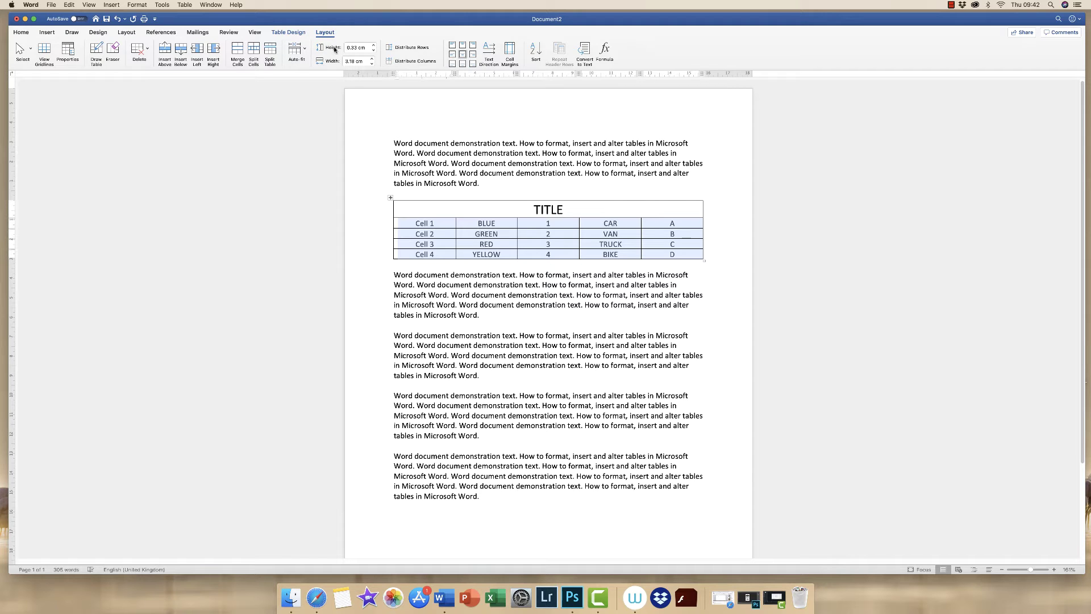
# Set the height of the four rows below the title to 0.9 cm
pyautogui.click(373, 46)
pyautogui.click(373, 46)
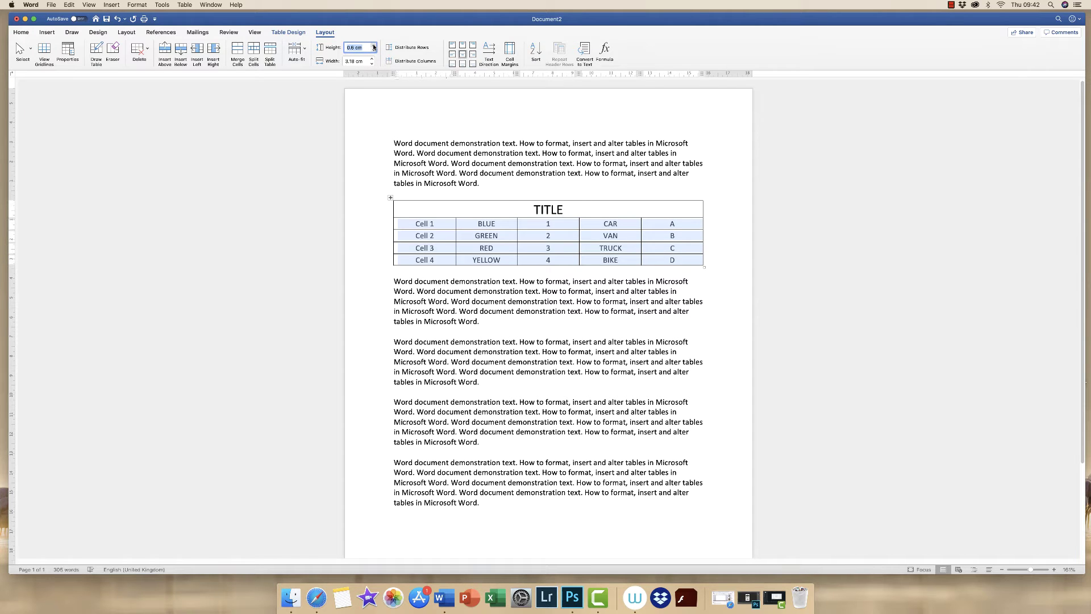
pyautogui.click(373, 46)
pyautogui.click(373, 46)
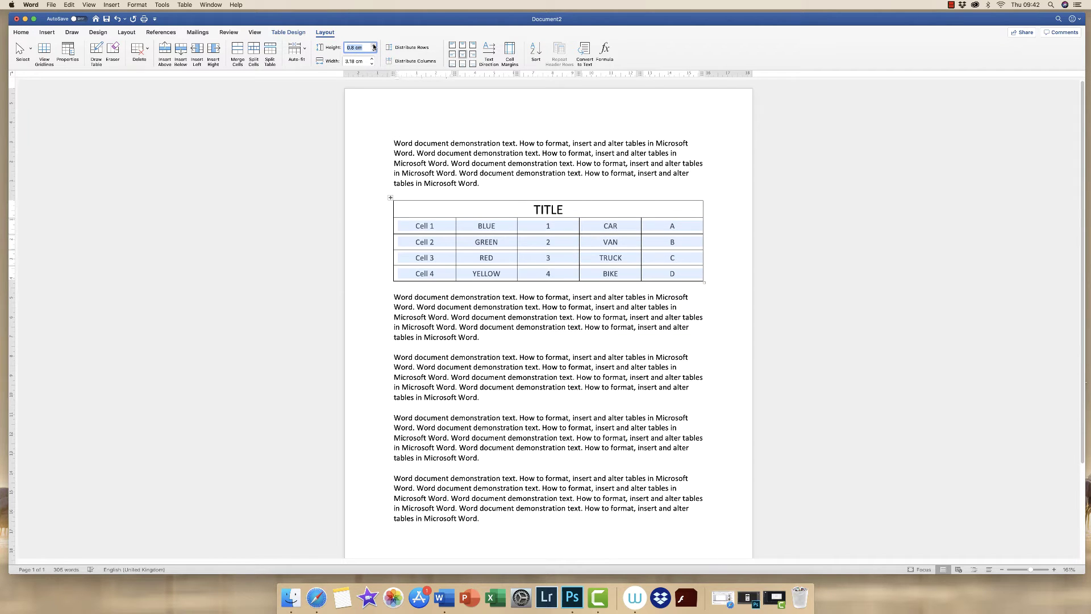
pyautogui.click(374, 46)
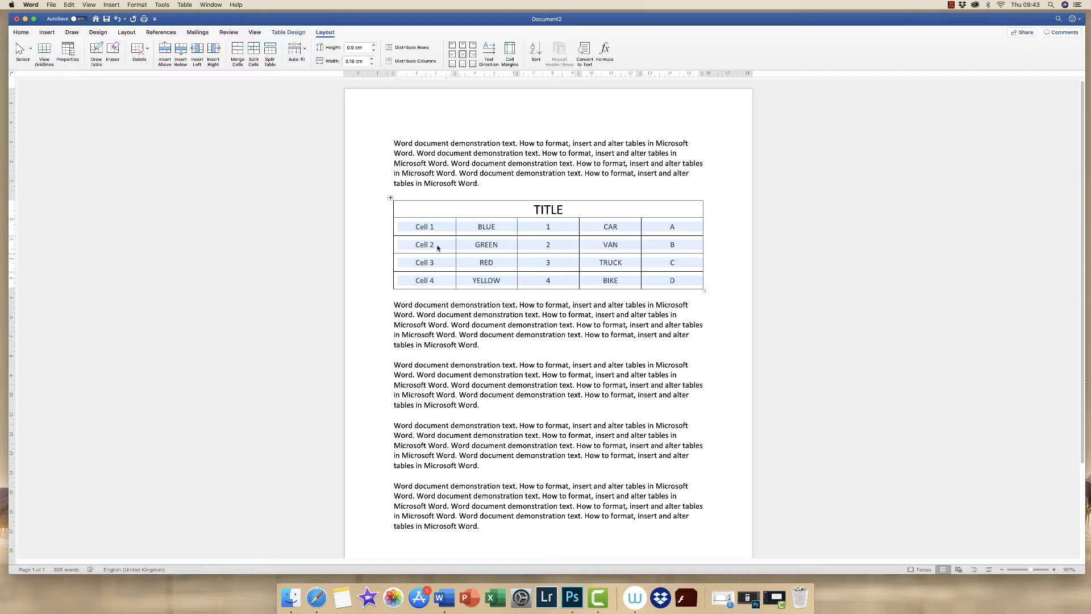
pyautogui.click(436, 245)
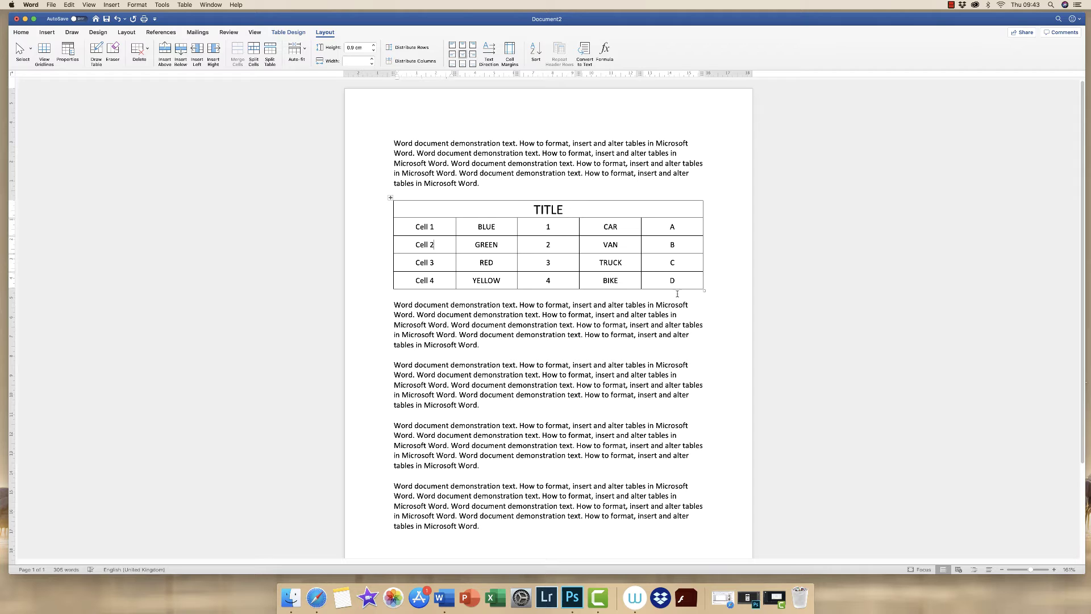
# Try several cell alignments on the four rows below the title, ending with centred both horizontally and vertically
pyautogui.moveTo(686, 283); pyautogui.dragTo(433, 230)
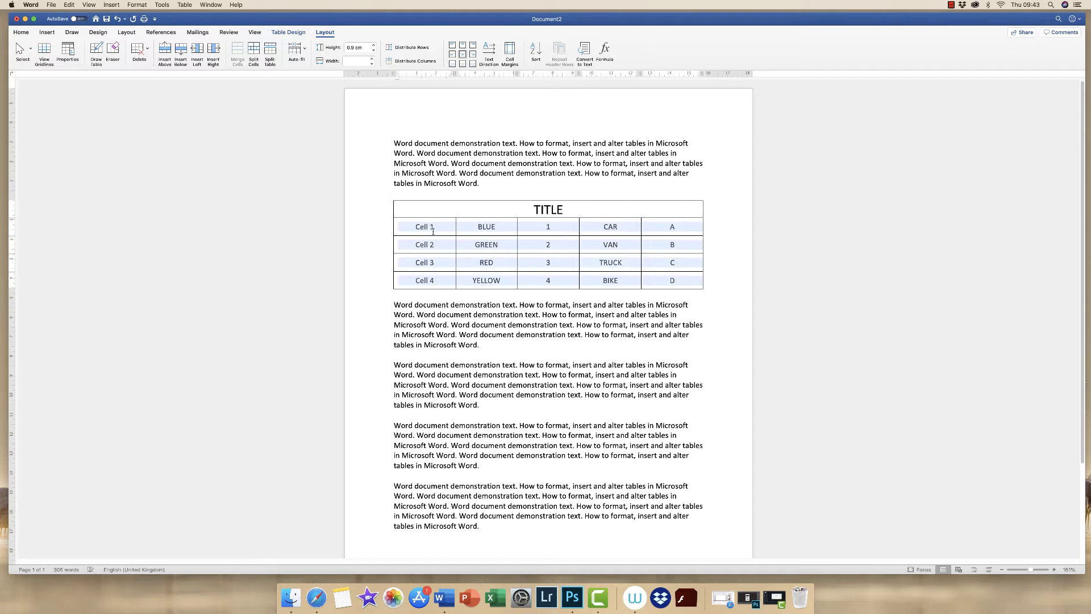
pyautogui.click(453, 54)
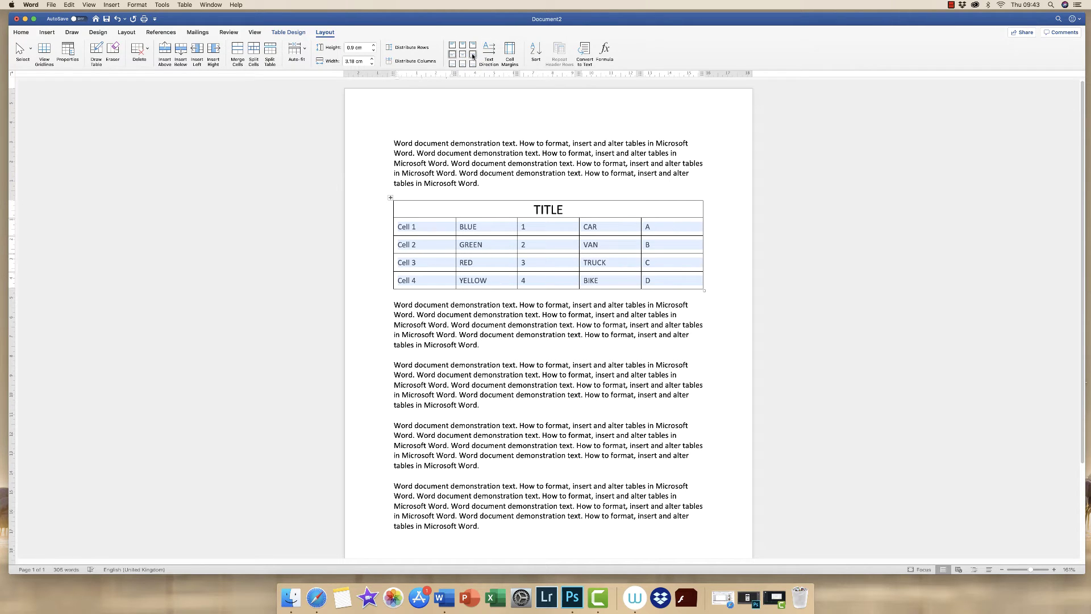
pyautogui.click(473, 50)
pyautogui.click(473, 46)
pyautogui.click(463, 45)
pyautogui.click(452, 45)
pyautogui.click(452, 64)
pyautogui.click(463, 64)
pyautogui.click(462, 54)
pyautogui.click(610, 281)
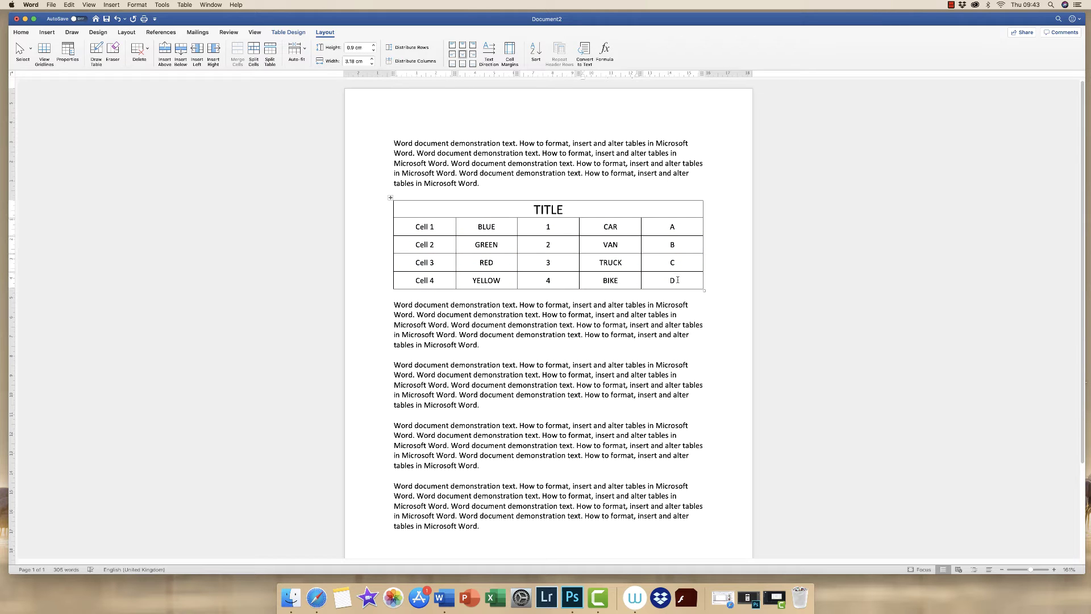
# Set the font of the four rows below the title to Andale Mono at size 12
pyautogui.moveTo(676, 281); pyautogui.dragTo(435, 228)
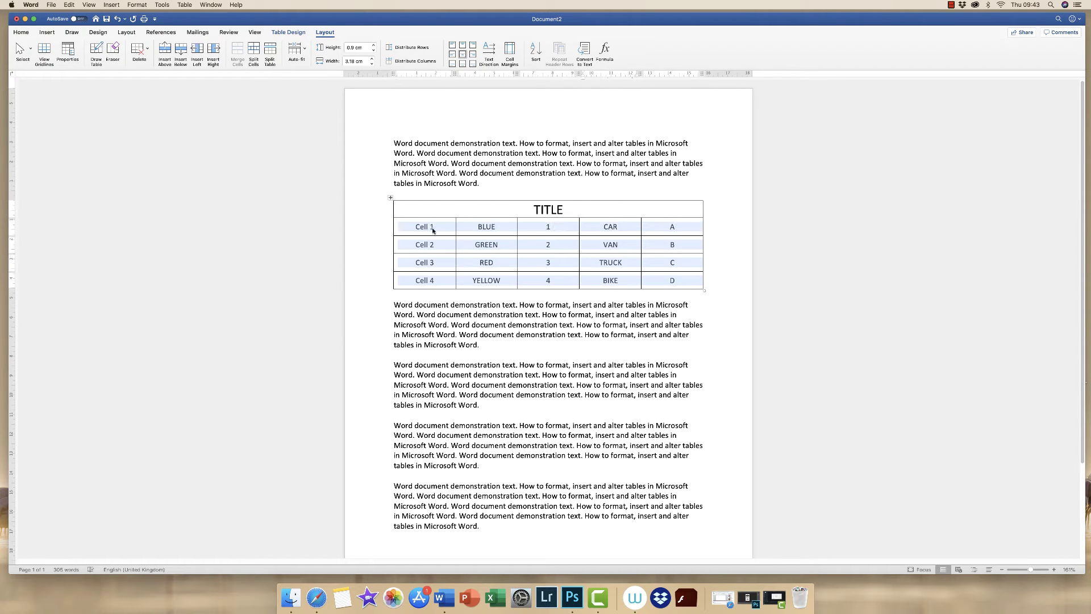
pyautogui.click(22, 33)
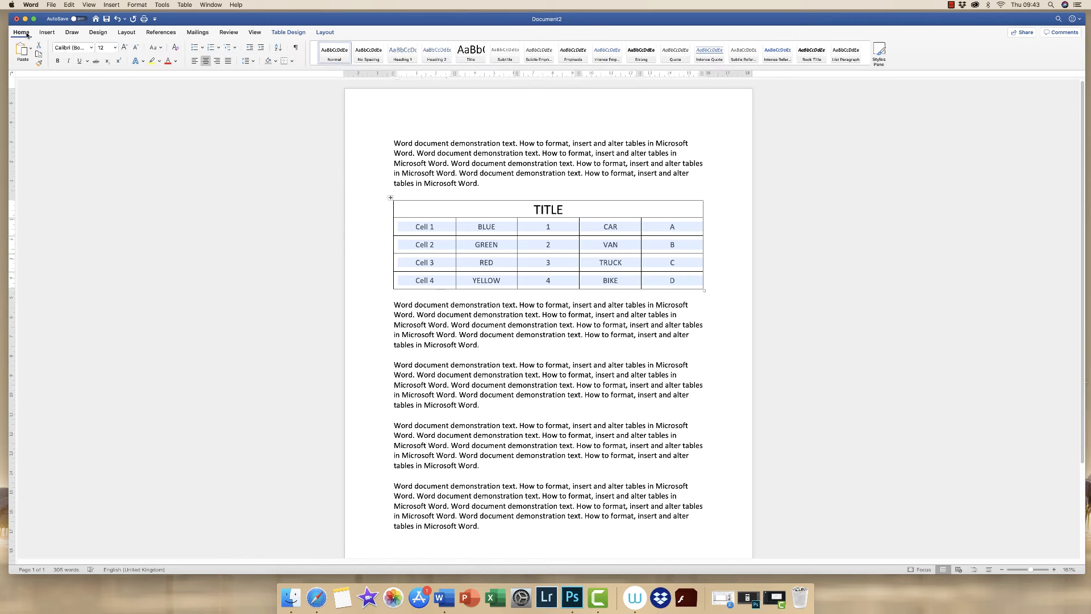
pyautogui.click(91, 50)
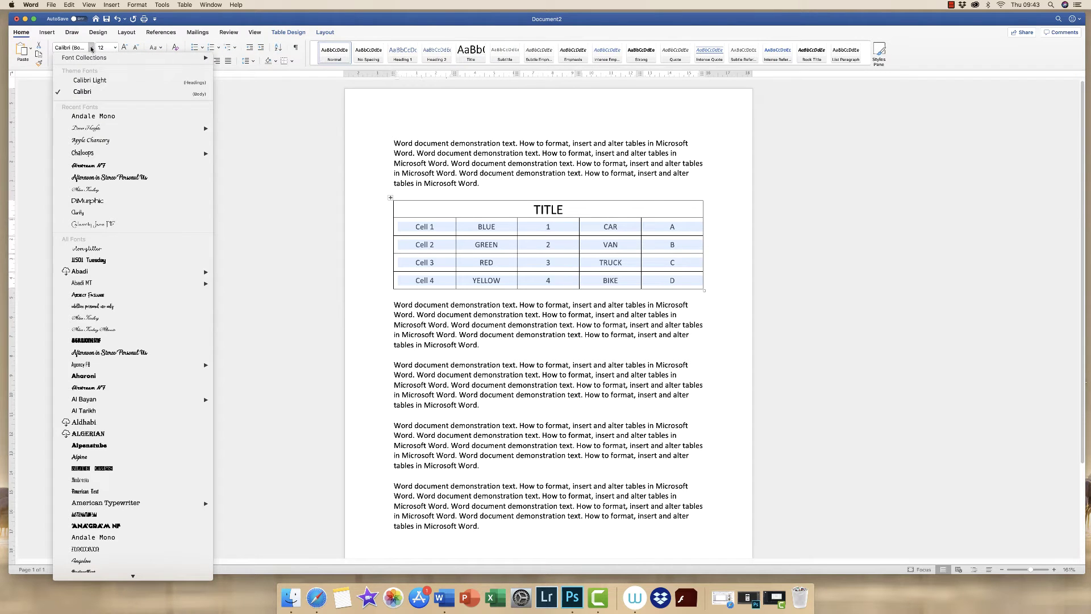
pyautogui.click(87, 83)
pyautogui.click(125, 48)
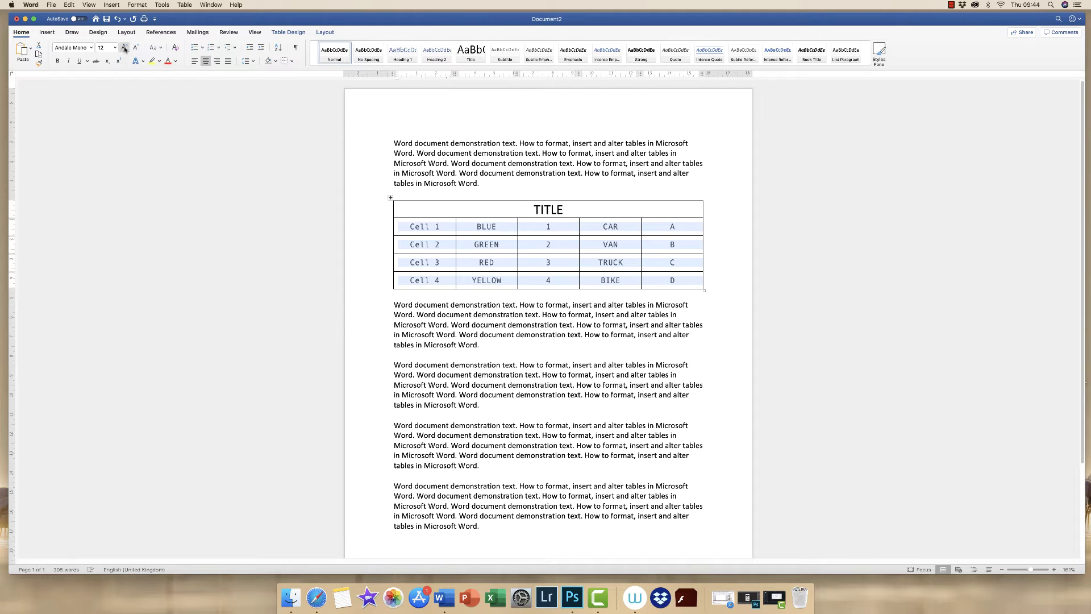
pyautogui.click(135, 48)
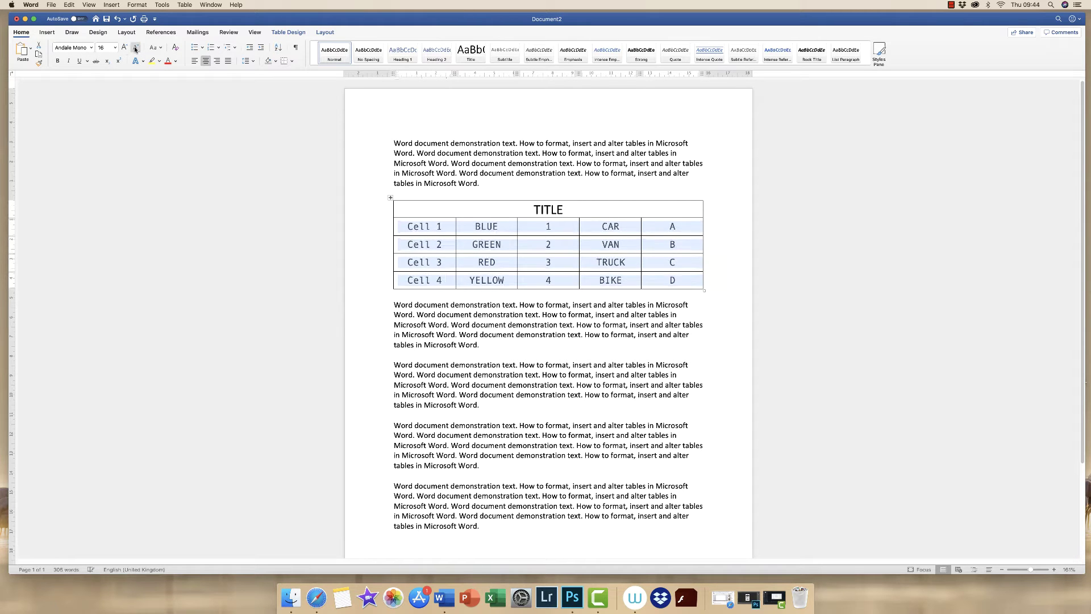
# Try left, centred and right paragraph alignment on the four rows below the title, ending with centred
pyautogui.click(194, 62)
pyautogui.click(206, 62)
pyautogui.click(217, 61)
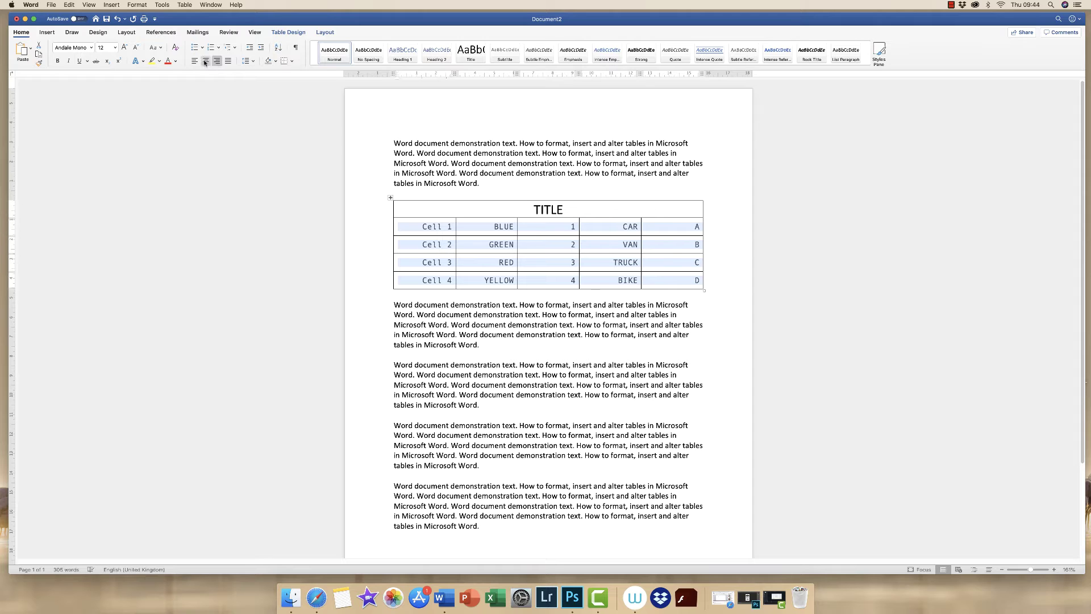
pyautogui.click(207, 61)
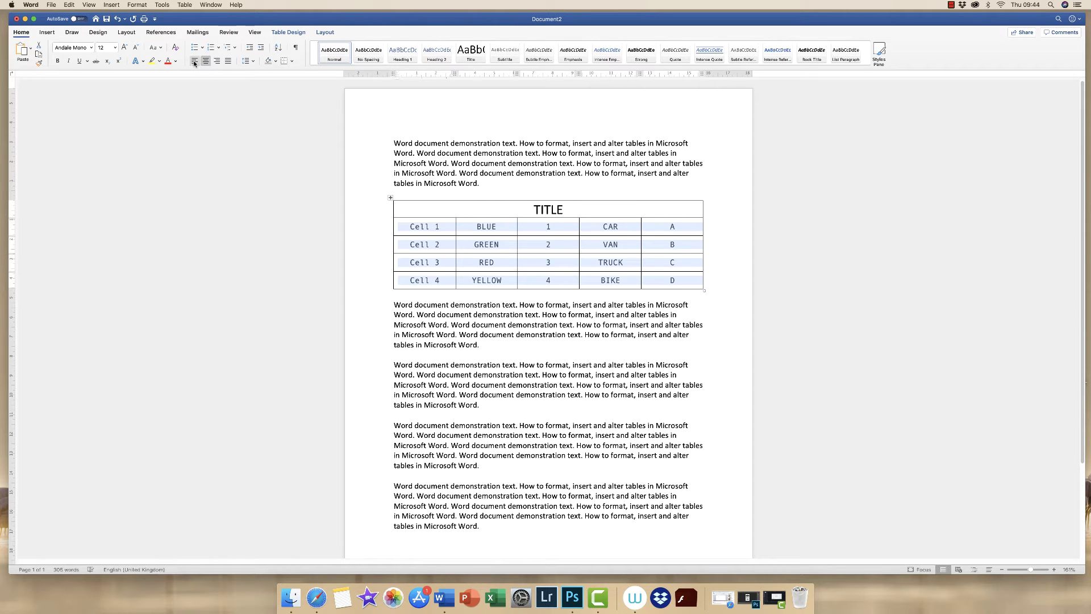
pyautogui.click(194, 62)
pyautogui.click(207, 62)
pyautogui.click(217, 61)
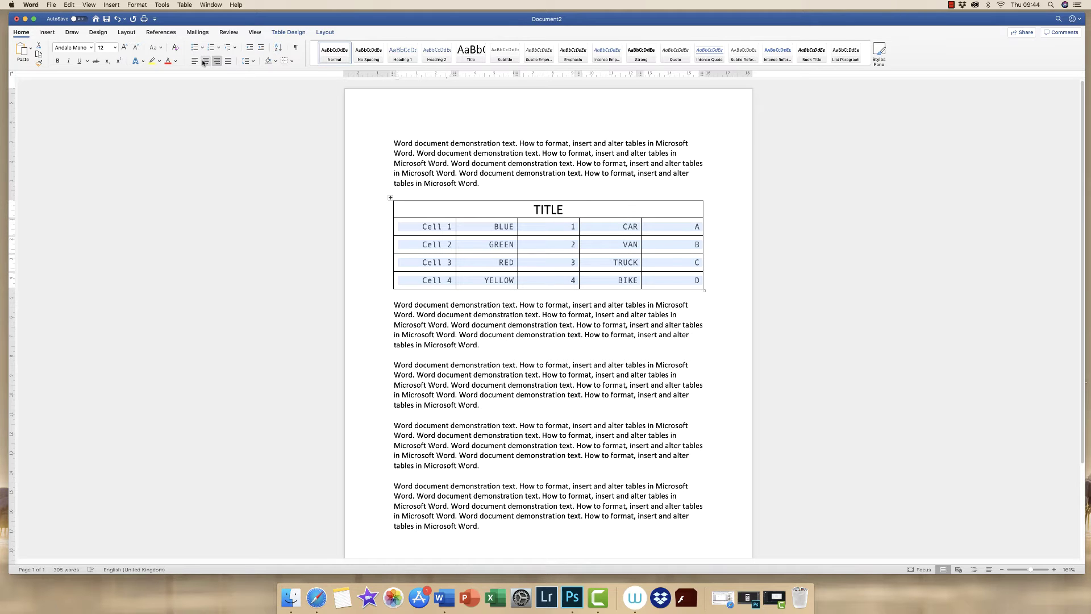
pyautogui.click(205, 61)
pyautogui.click(488, 251)
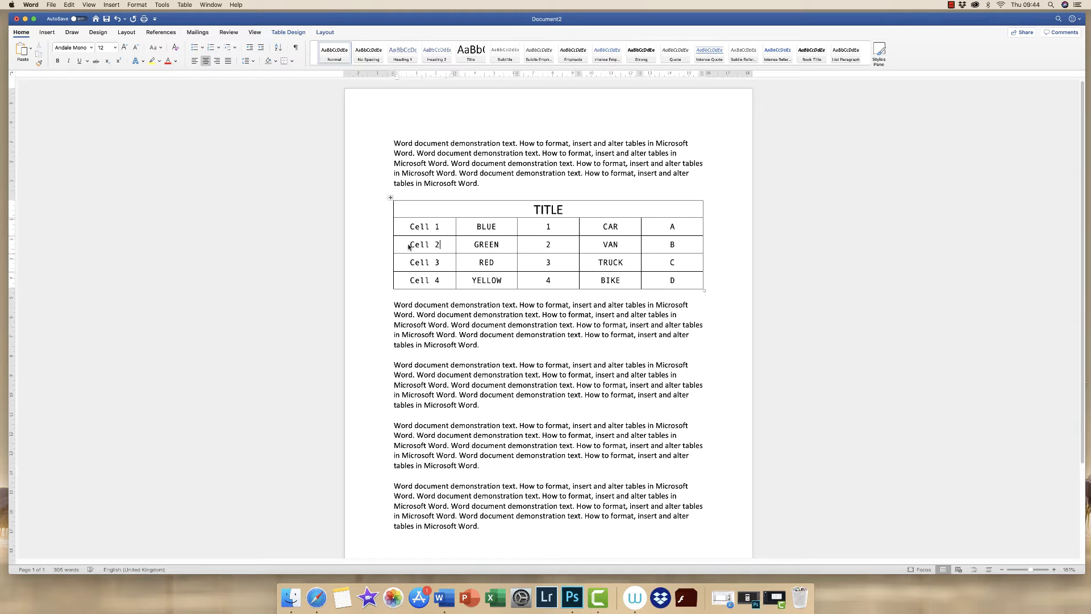
# Try left alignment on the "Cell 2" text, ending with centred alignment
pyautogui.click(437, 244)
pyautogui.click(195, 62)
pyautogui.click(205, 62)
pyautogui.click(194, 62)
pyautogui.click(205, 62)
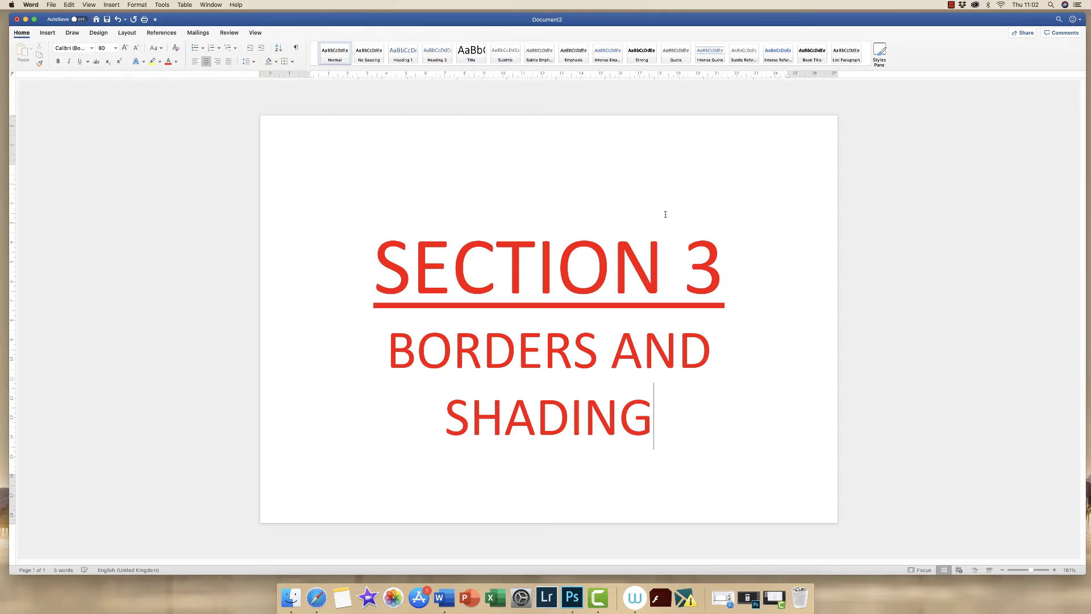
pyautogui.click(951, 5)
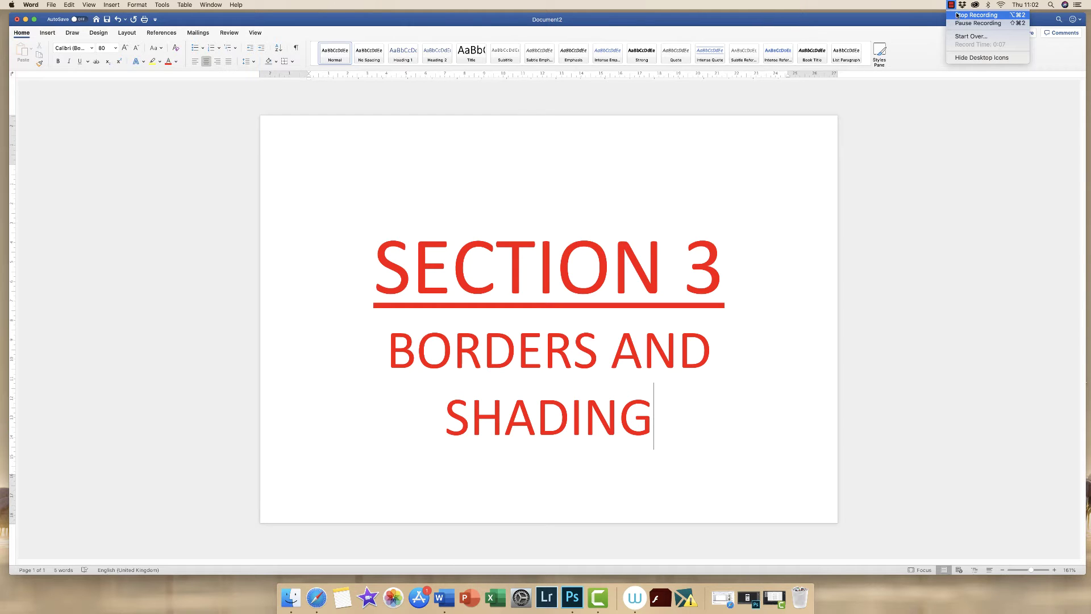
pyautogui.click(975, 16)
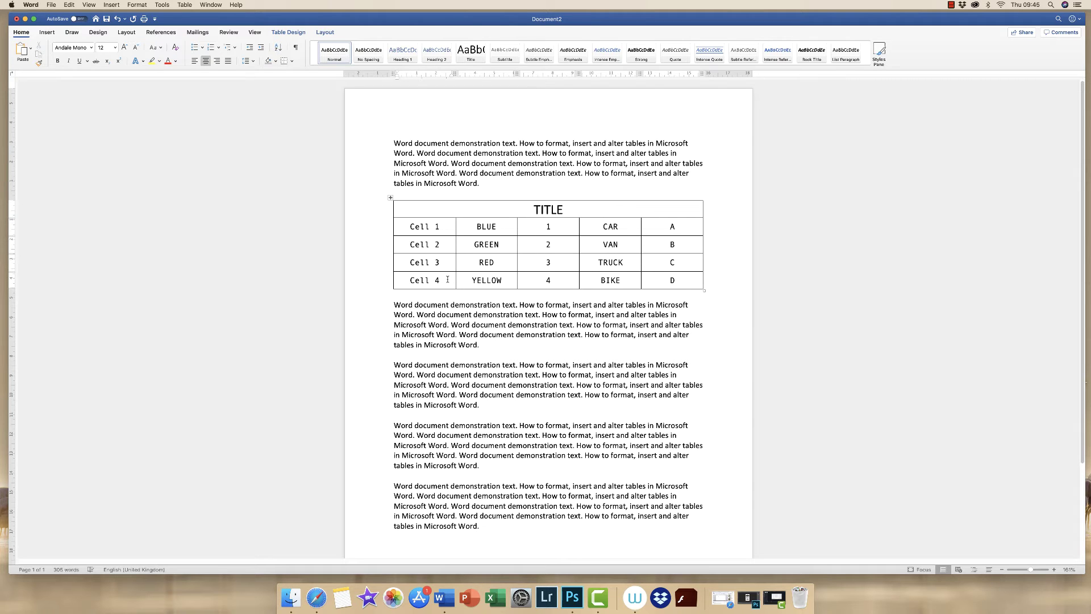
# Examine the border types available for the table's title cell without applying one
pyautogui.click(402, 209)
pyautogui.click(299, 33)
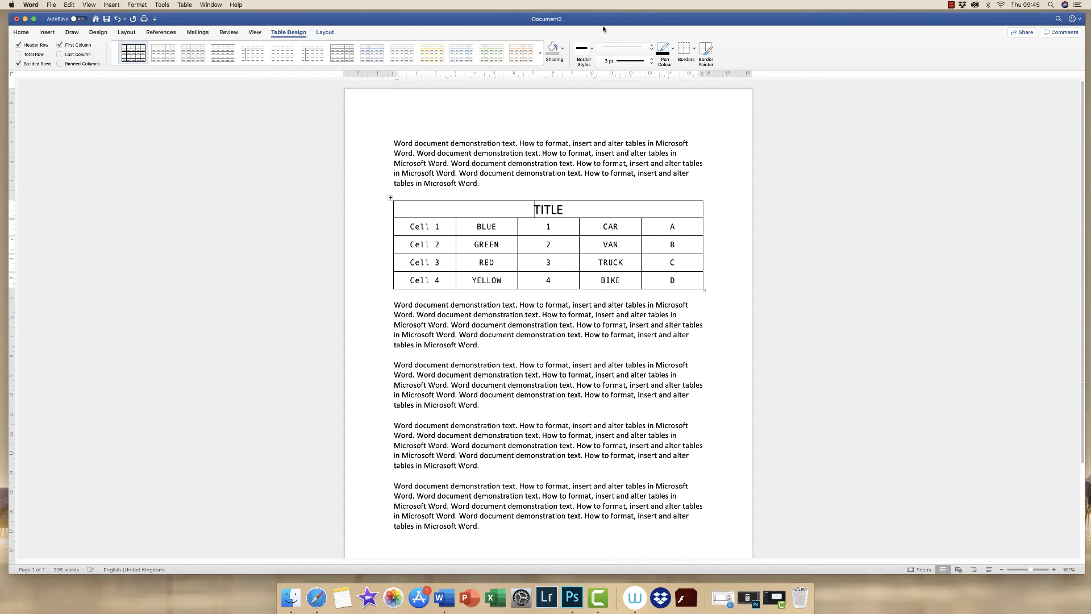
pyautogui.click(693, 48)
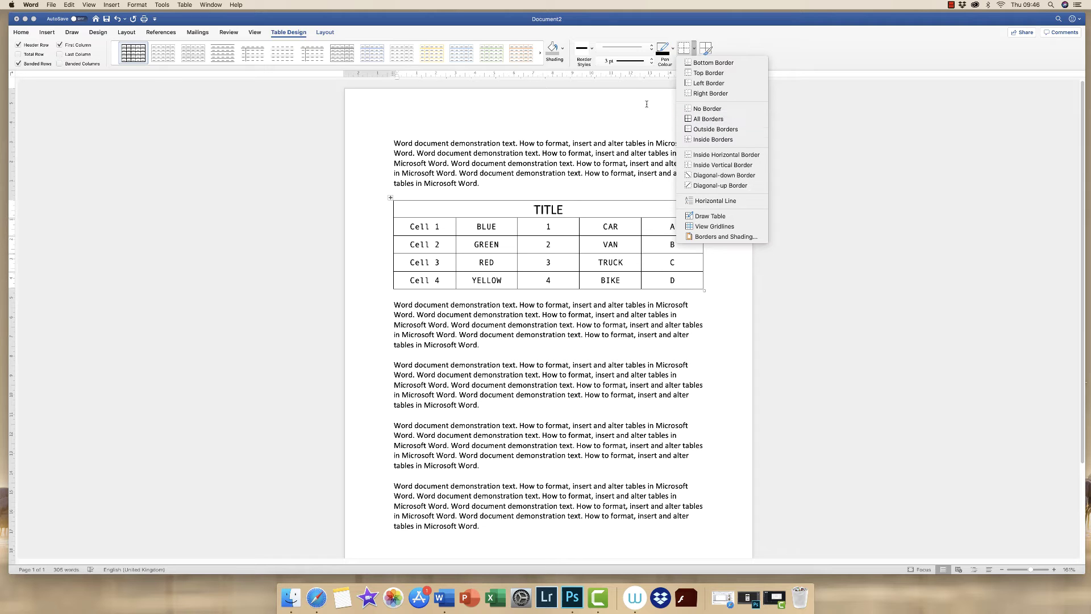
pyautogui.click(595, 105)
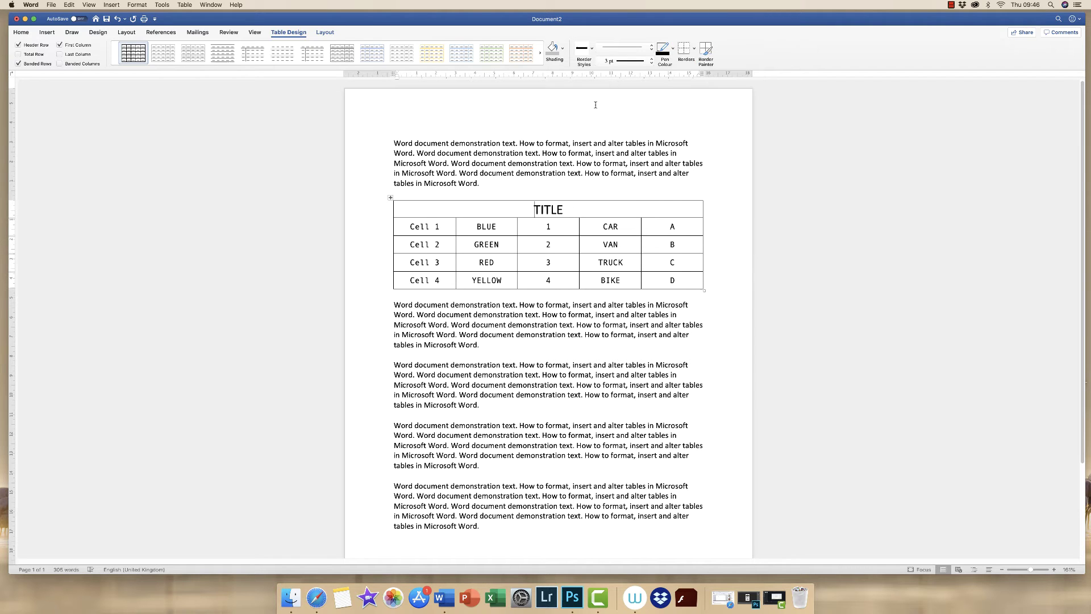
# Try a 3 pt red border style on all borders of the whole table and undo it
pyautogui.click(590, 52)
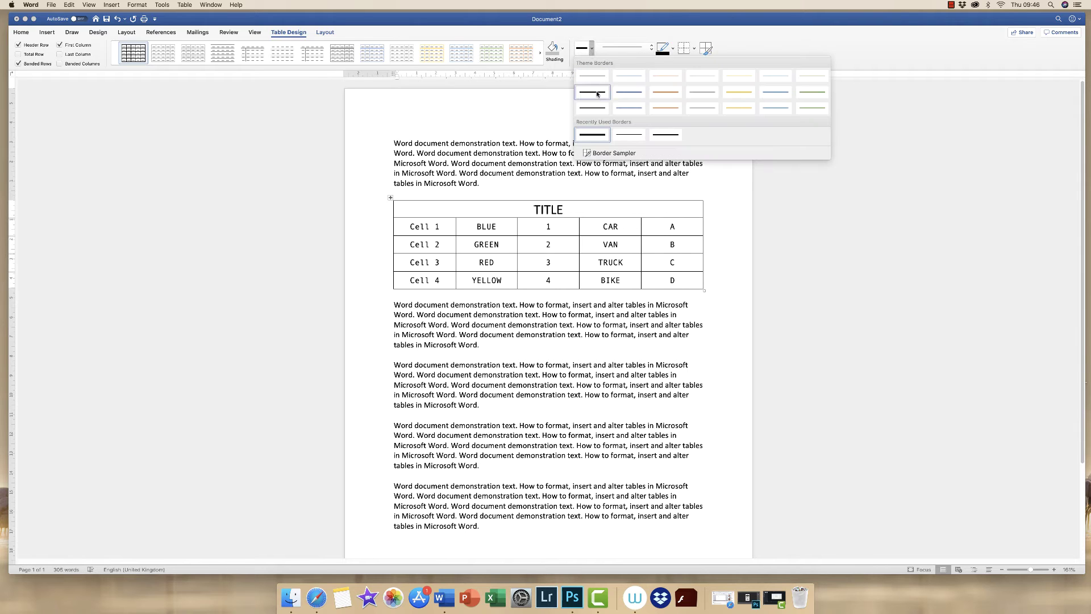
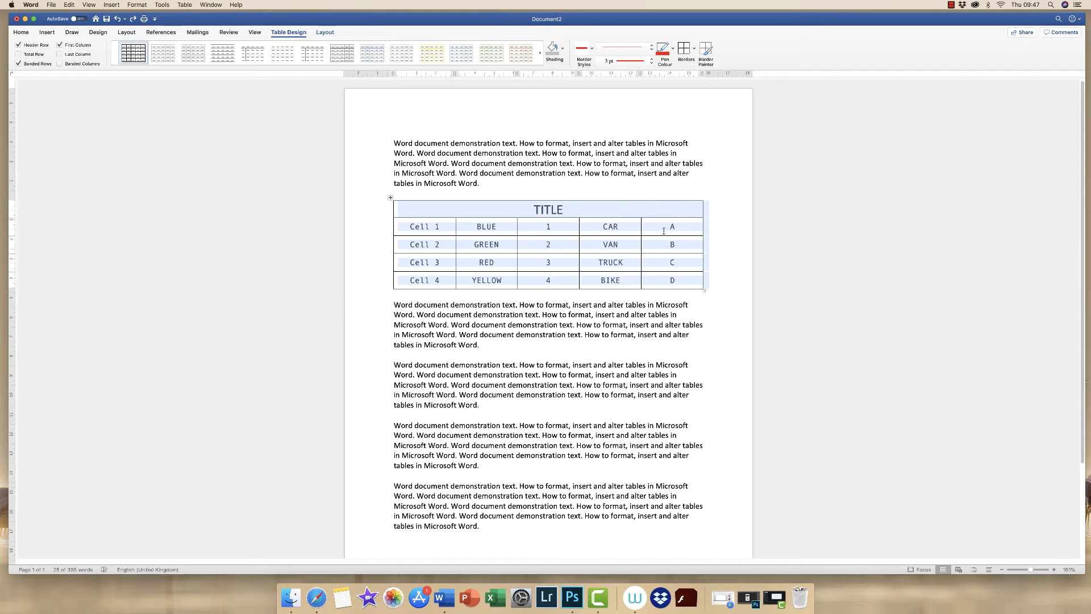
pyautogui.click(694, 52)
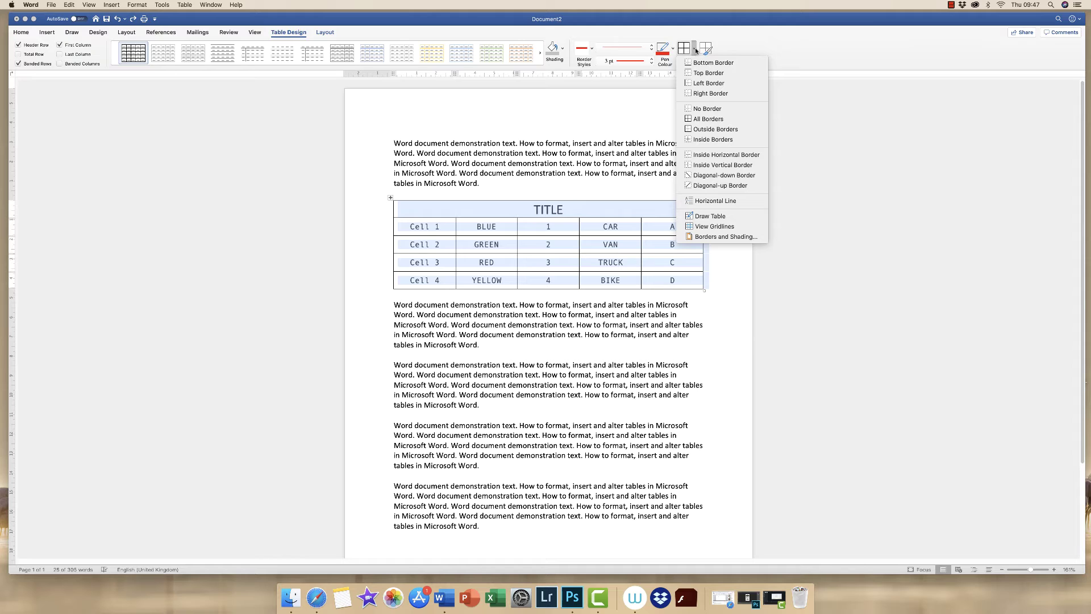
pyautogui.click(702, 119)
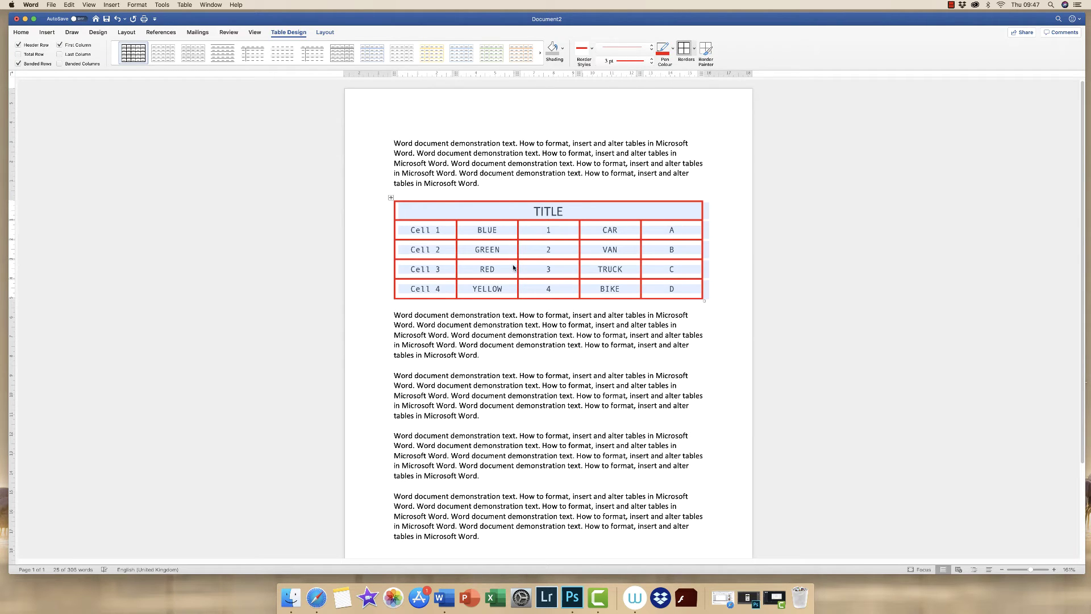
pyautogui.click(656, 249)
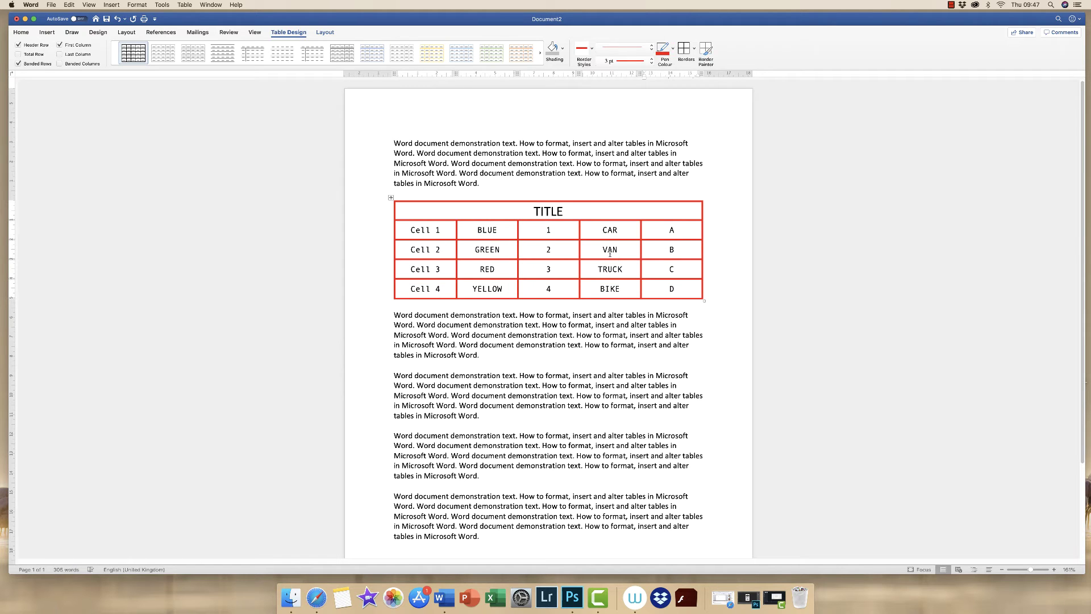
pyautogui.press('super+z')
pyautogui.click(571, 238)
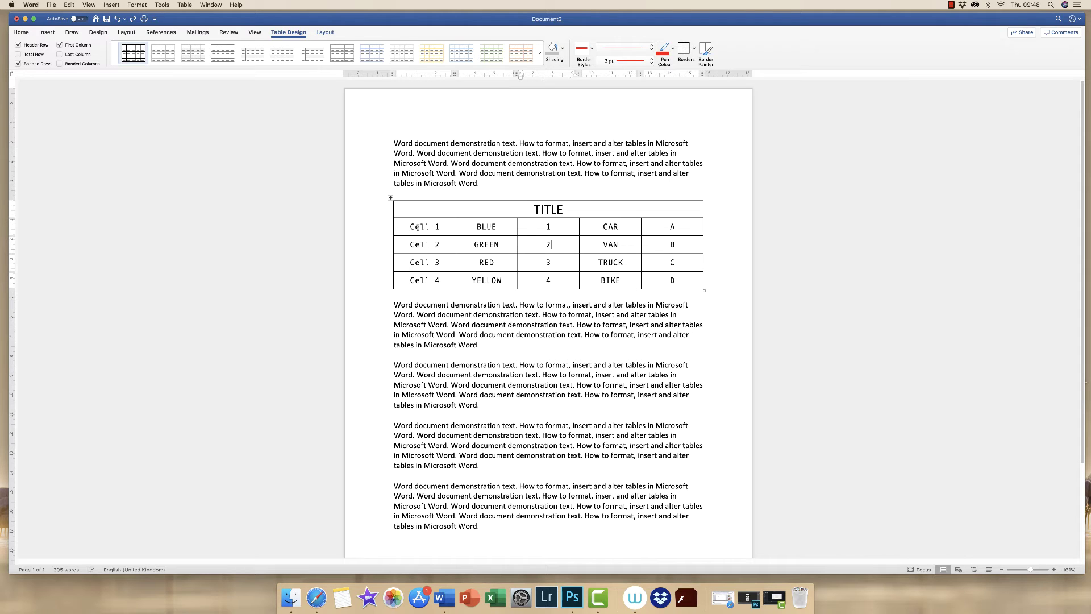
# Shade the four cells "Cell 1" to "Cell 4" with a grey theme colour, cancelling the custom colour picker
pyautogui.moveTo(407, 226); pyautogui.dragTo(445, 279)
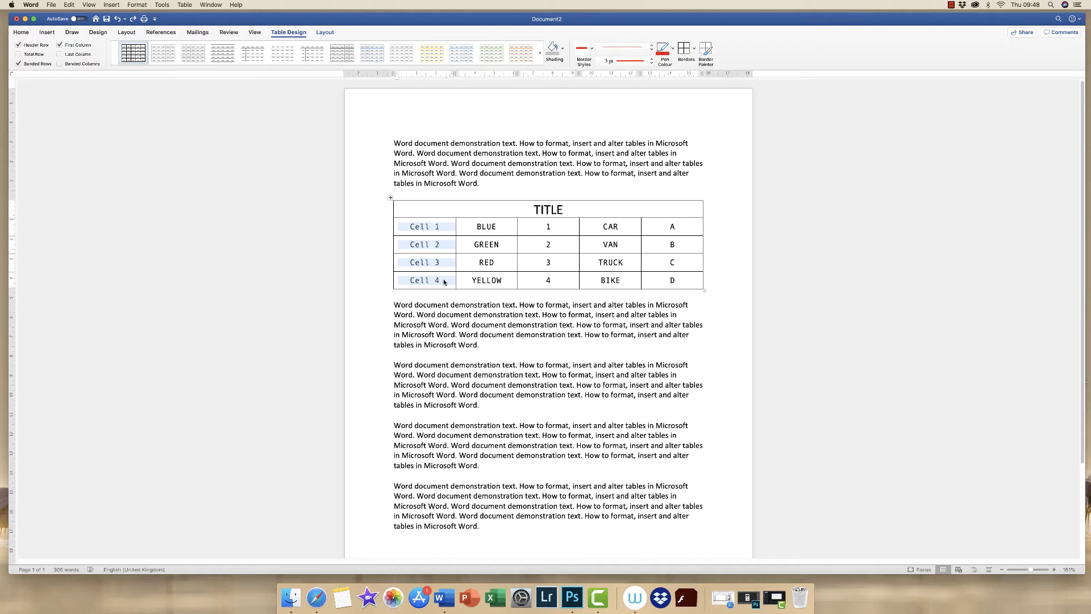
pyautogui.click(562, 51)
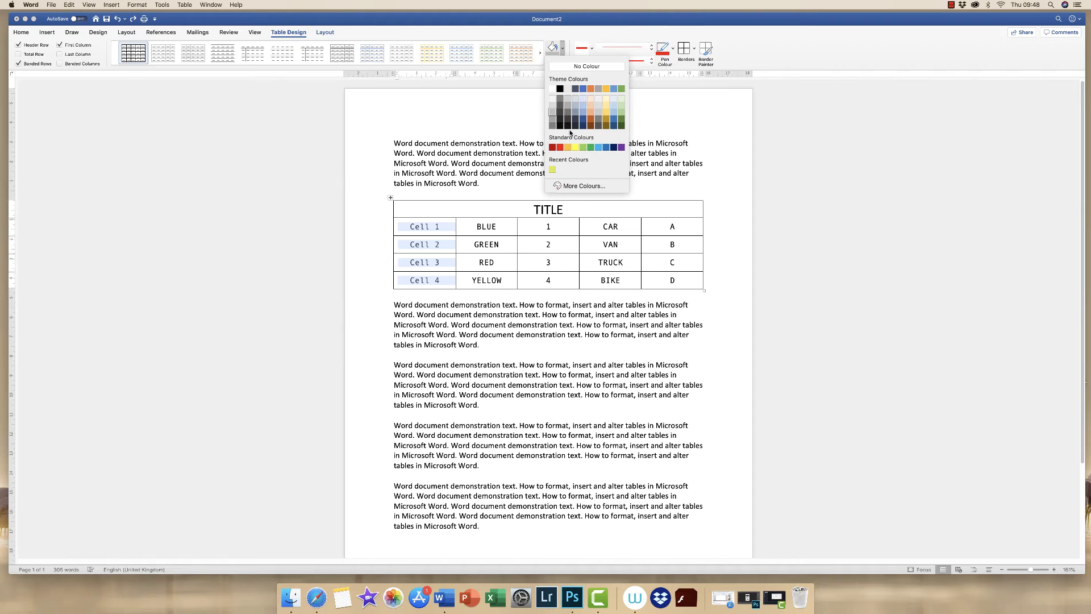
pyautogui.click(560, 185)
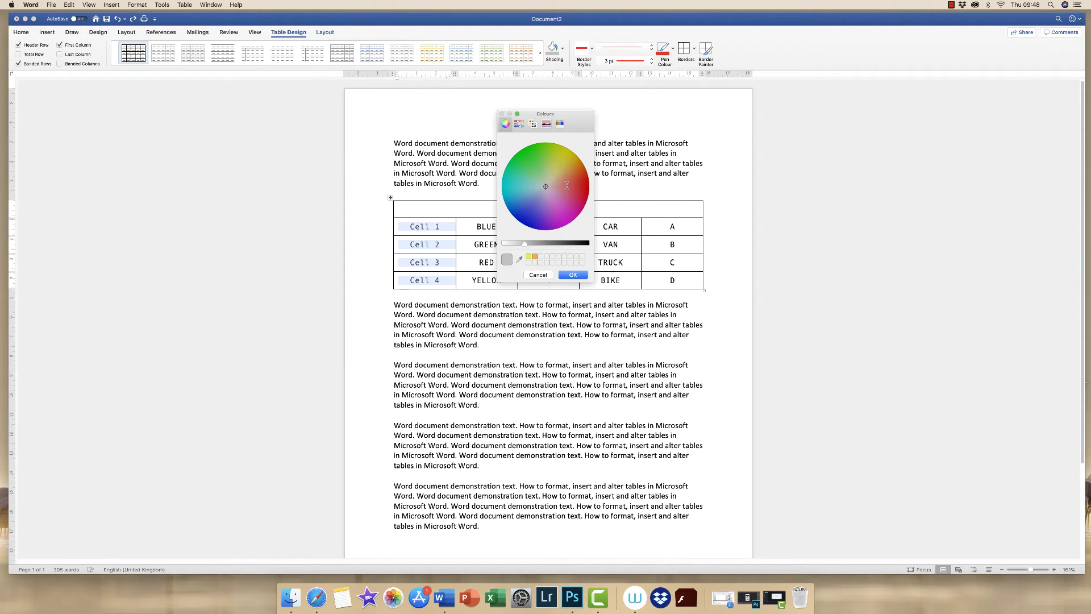
pyautogui.click(547, 277)
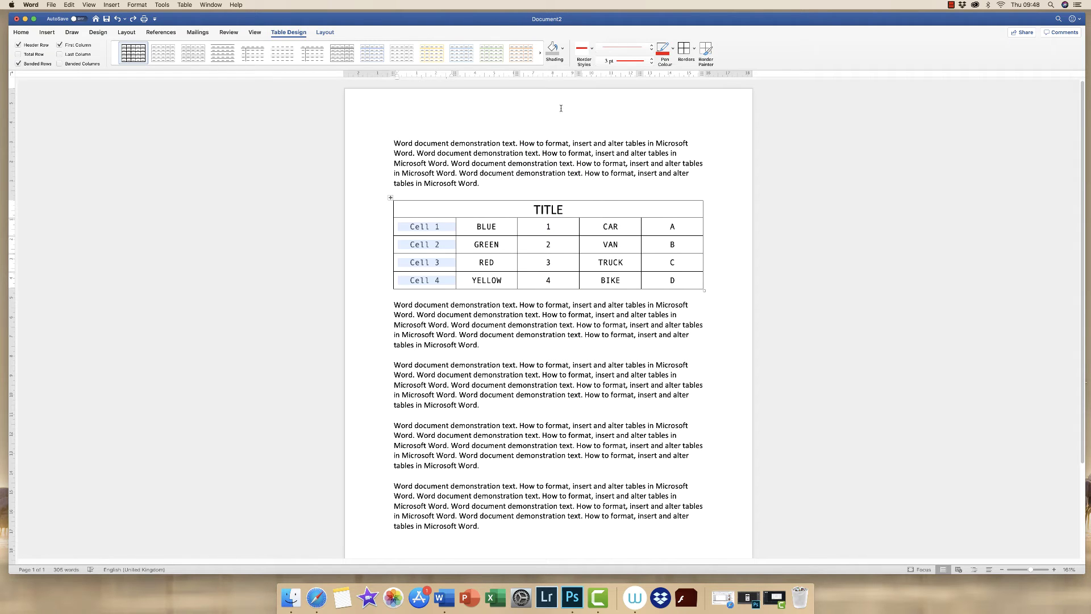
pyautogui.click(561, 49)
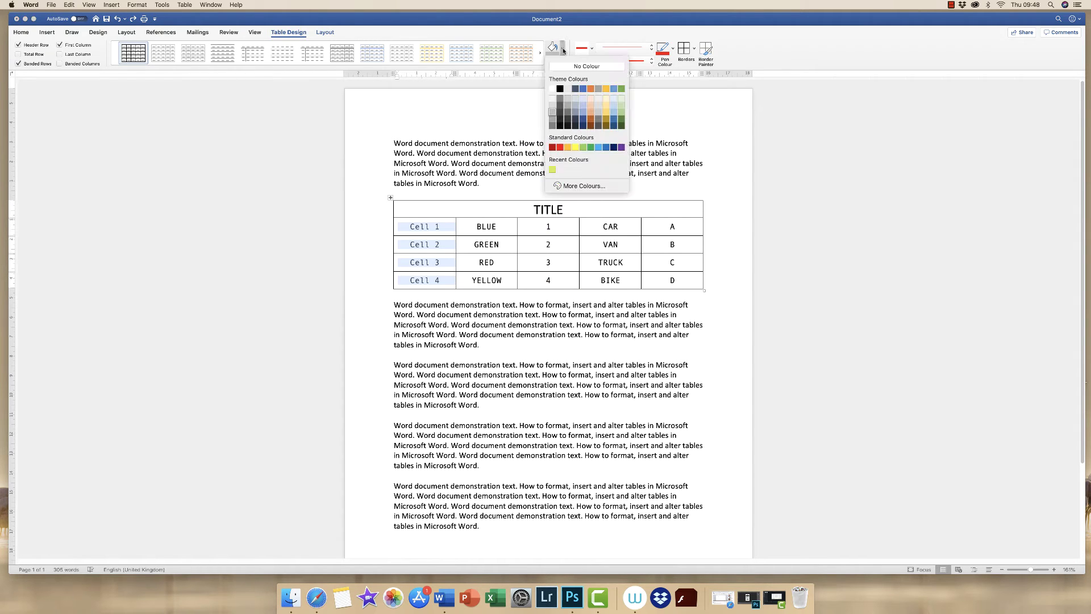
pyautogui.click(553, 113)
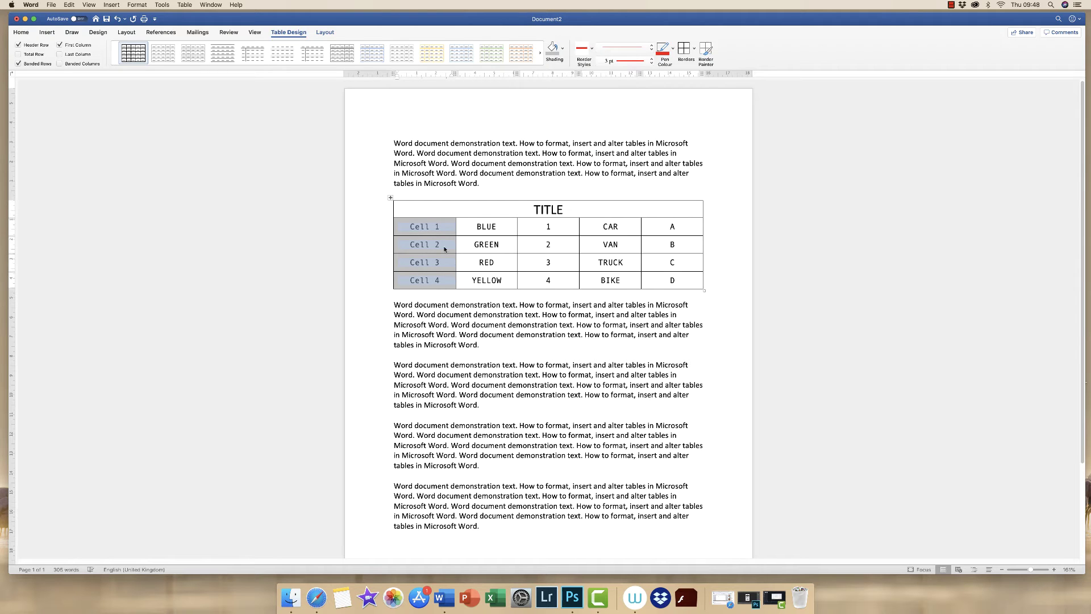
pyautogui.click(463, 266)
# Change the font colour of the cells "Cell 1" to "Cell 4" to white
pyautogui.click(442, 280)
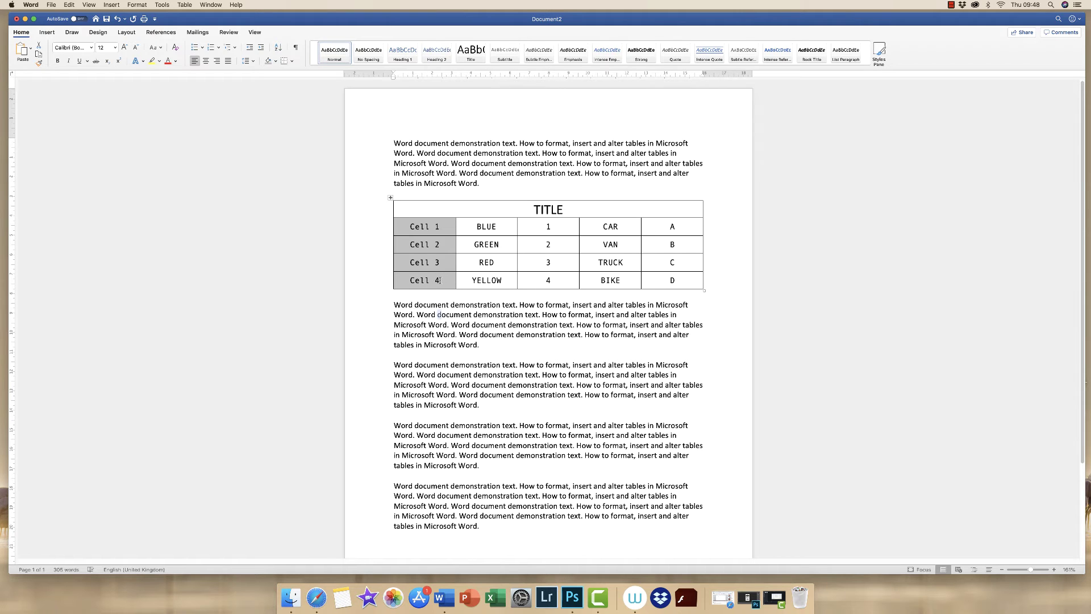
pyautogui.moveTo(439, 280); pyautogui.dragTo(412, 226)
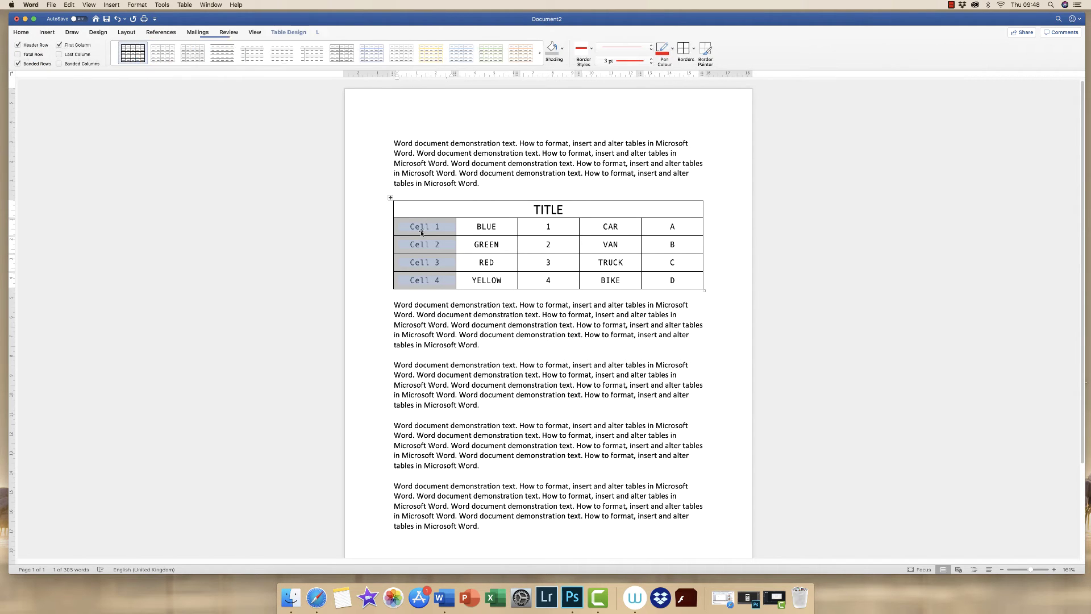
pyautogui.click(21, 33)
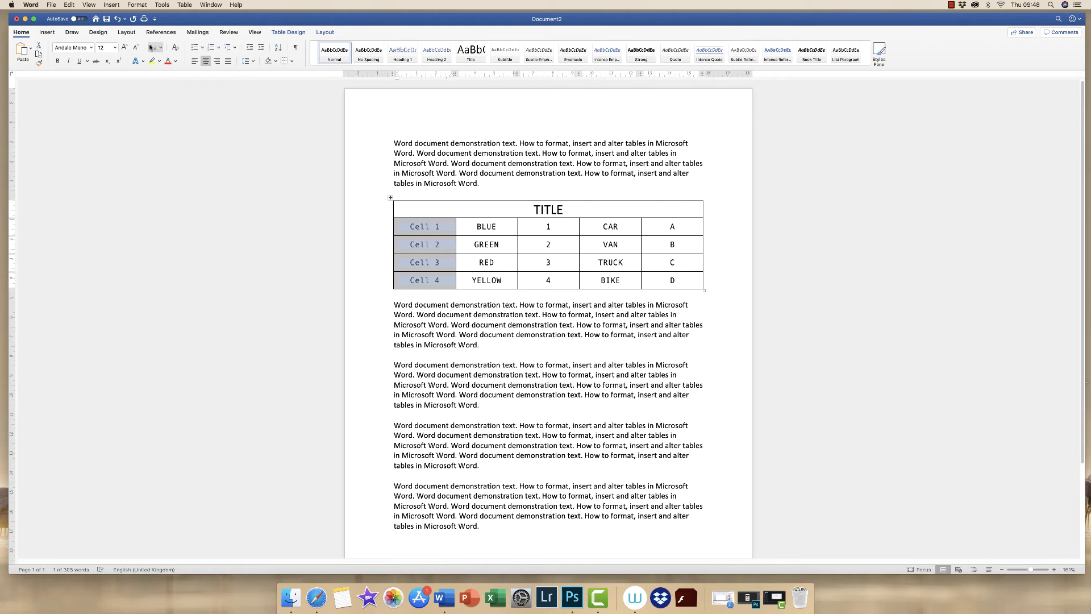
pyautogui.click(175, 63)
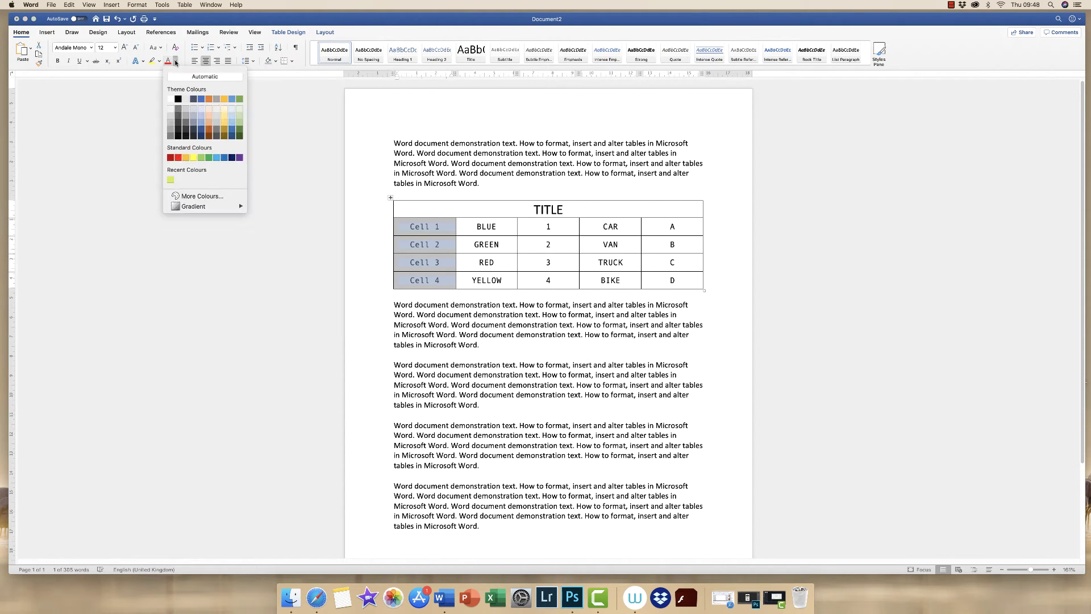
pyautogui.click(168, 101)
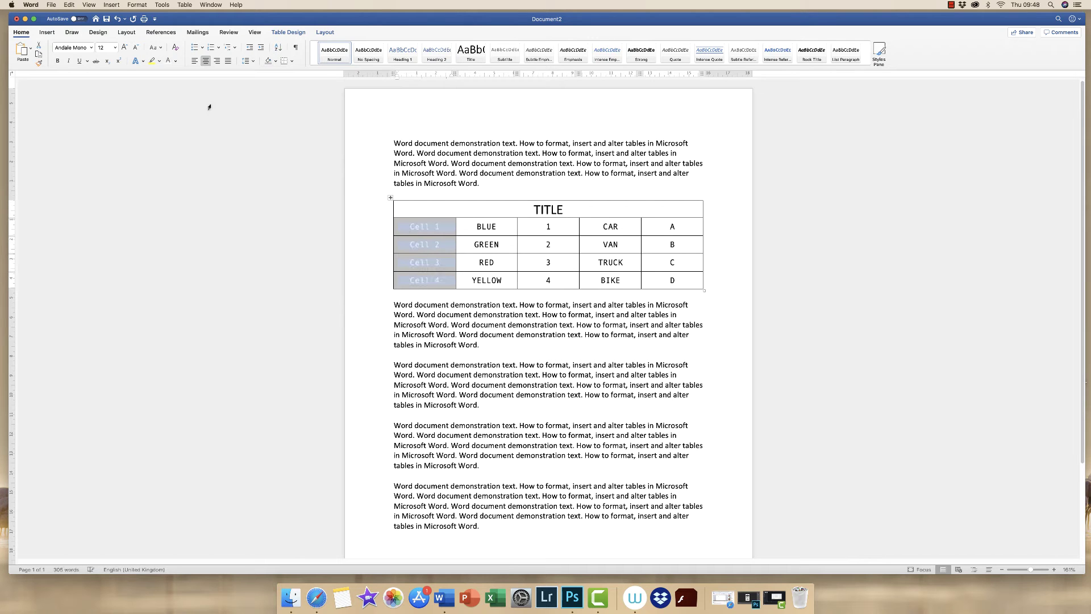
pyautogui.click(442, 304)
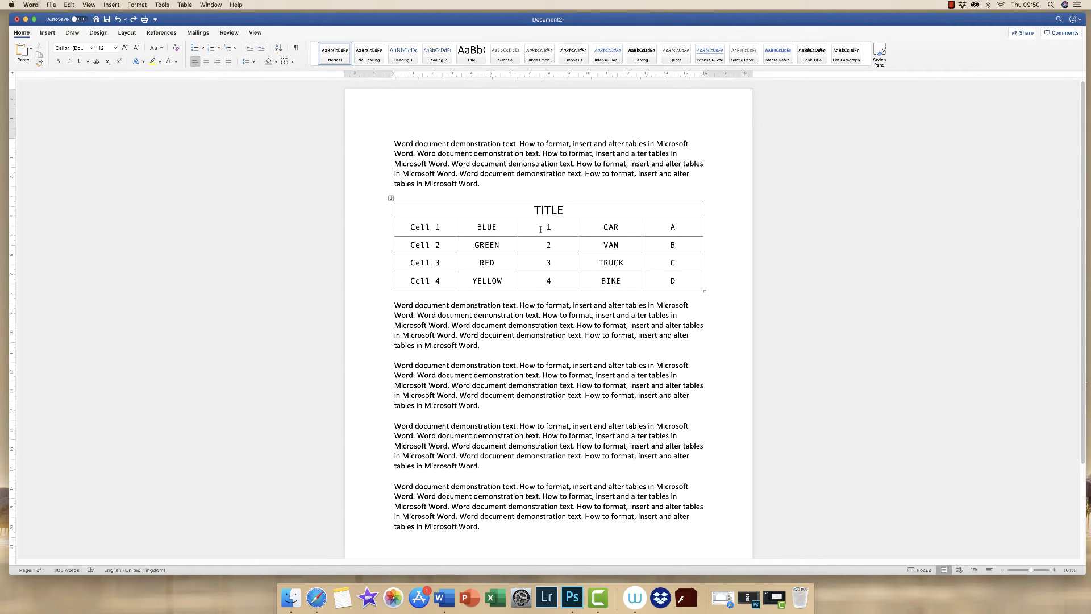
# Merge the cells "BLUE" and "1" in the first row below the title and join their text on one line
pyautogui.moveTo(529, 227); pyautogui.dragTo(511, 230)
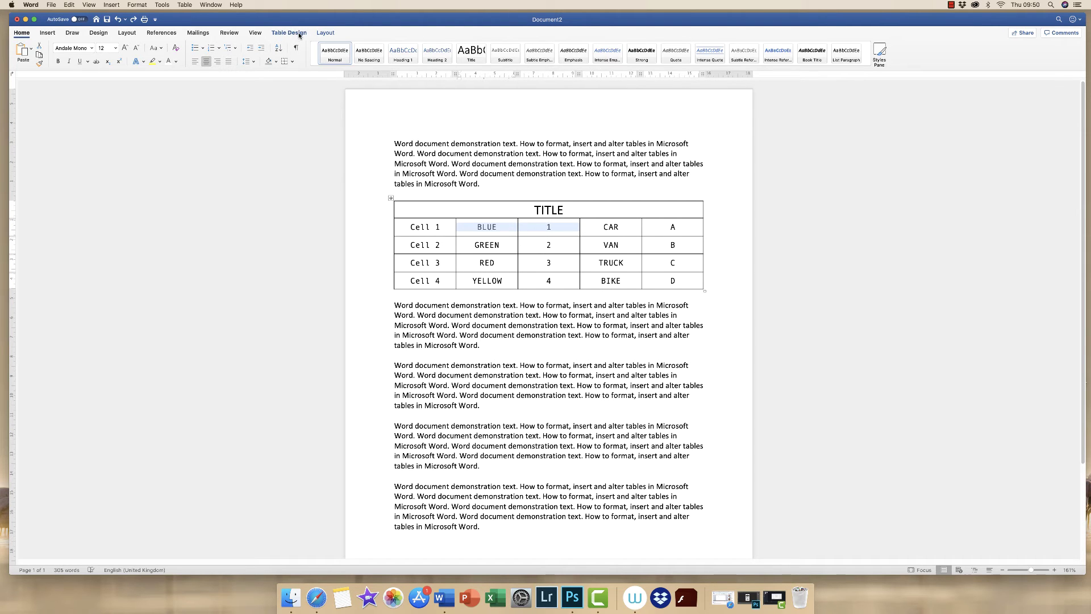
pyautogui.click(289, 33)
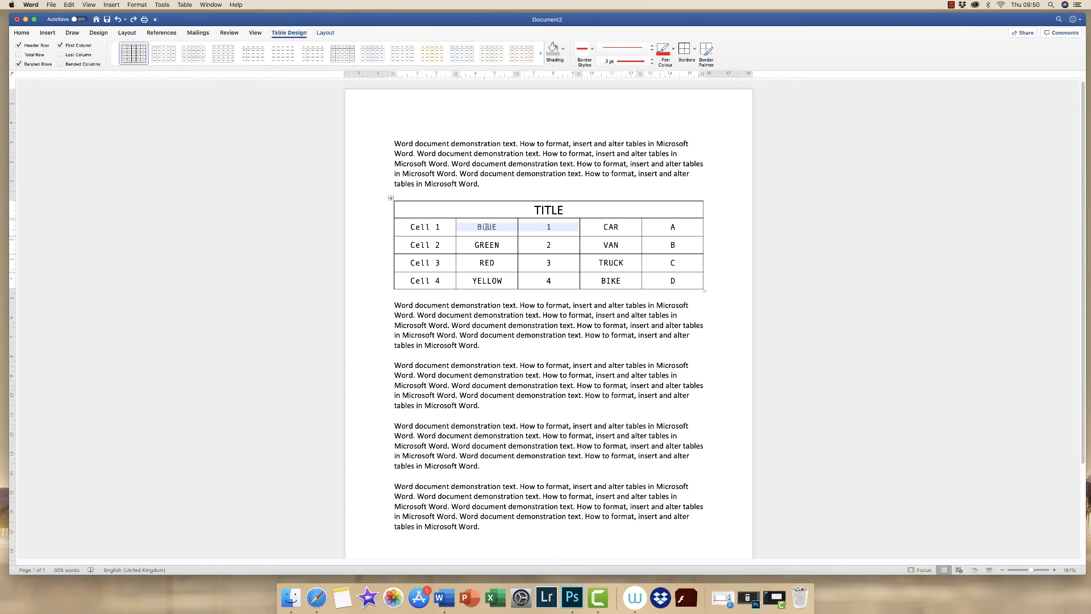
pyautogui.click(326, 34)
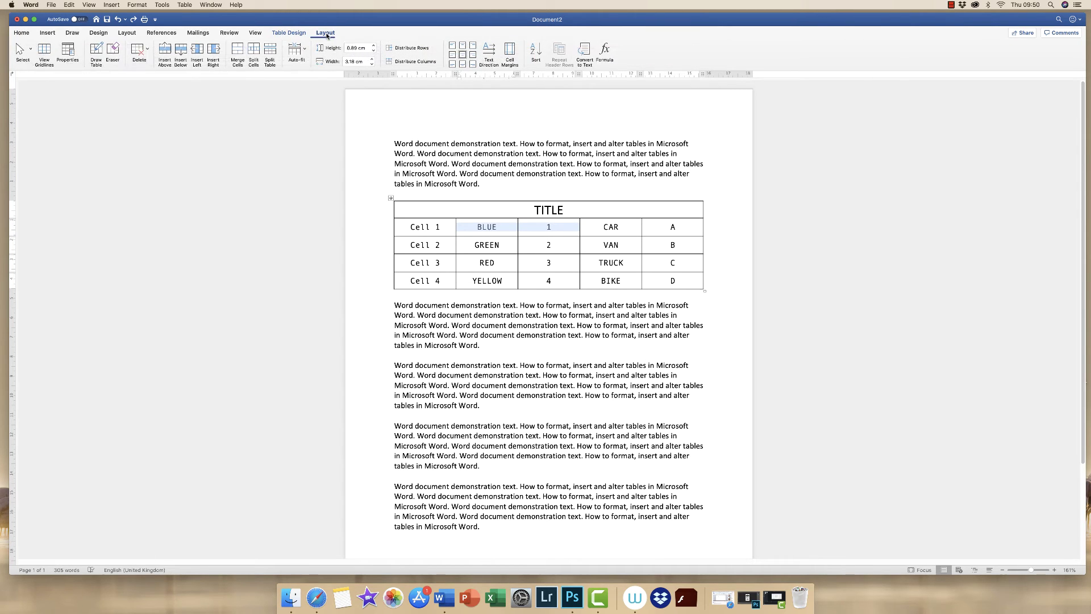
pyautogui.click(237, 52)
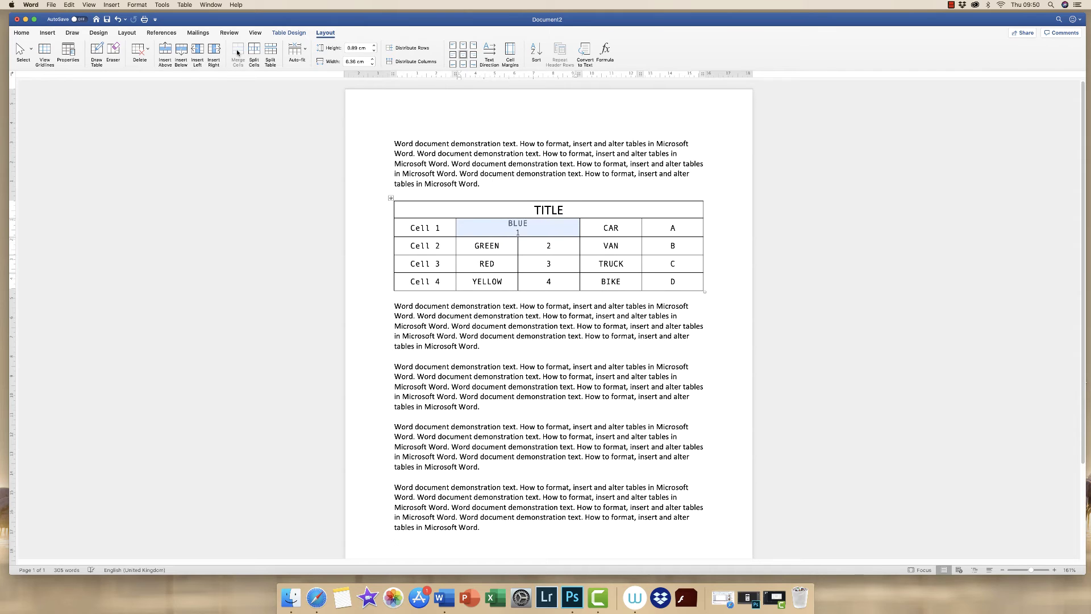
pyautogui.click(516, 232)
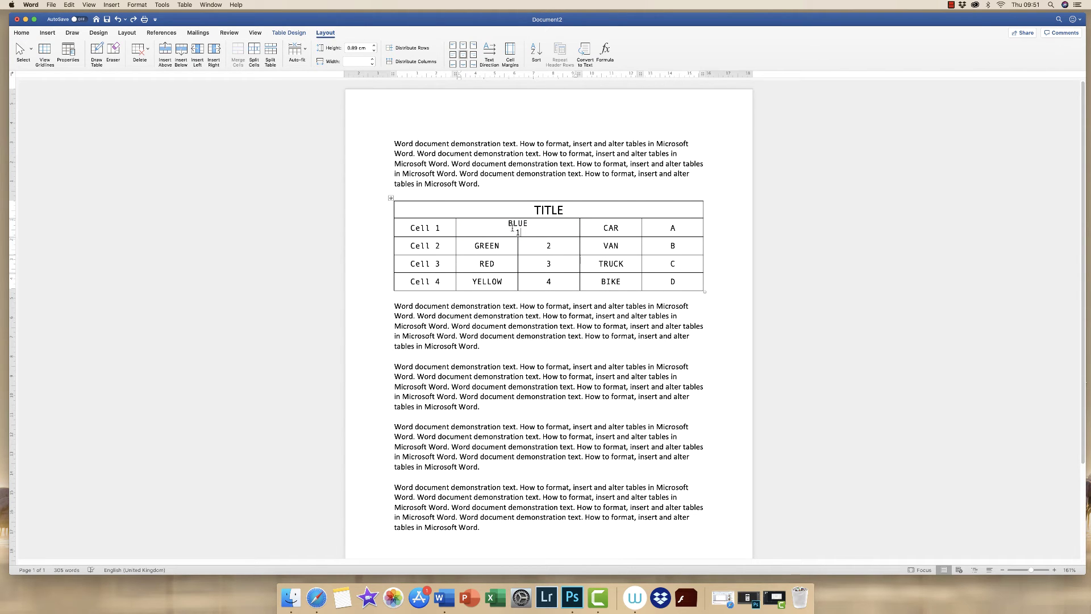
pyautogui.press('BackSpace')
pyautogui.press('BackSpace')
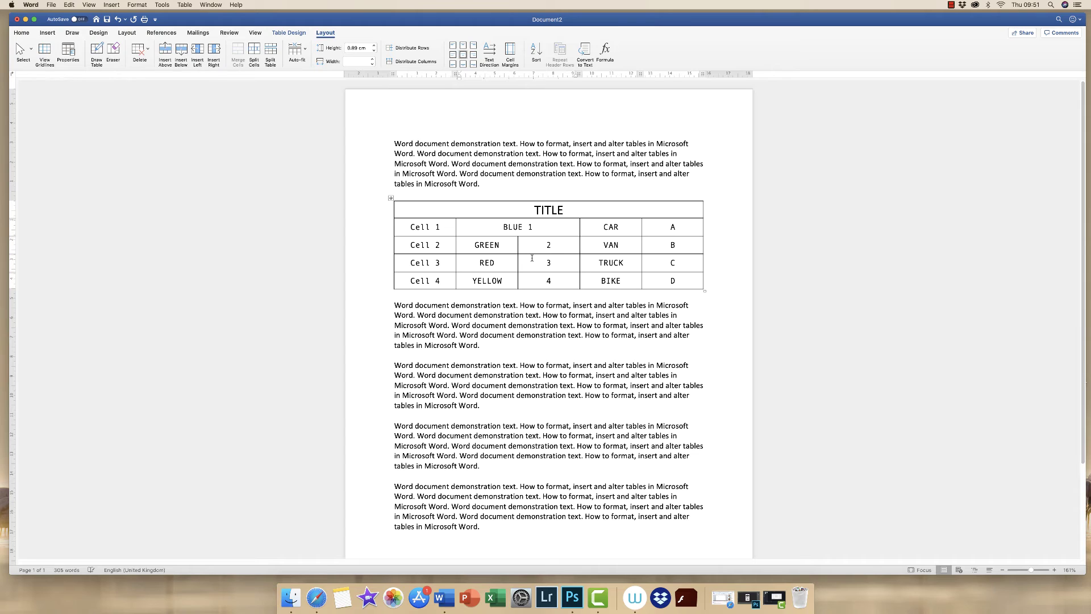
# Split the merged "BLUE 1" cell into three columns and one row
pyautogui.click(523, 278)
pyautogui.click(541, 230)
pyautogui.click(254, 55)
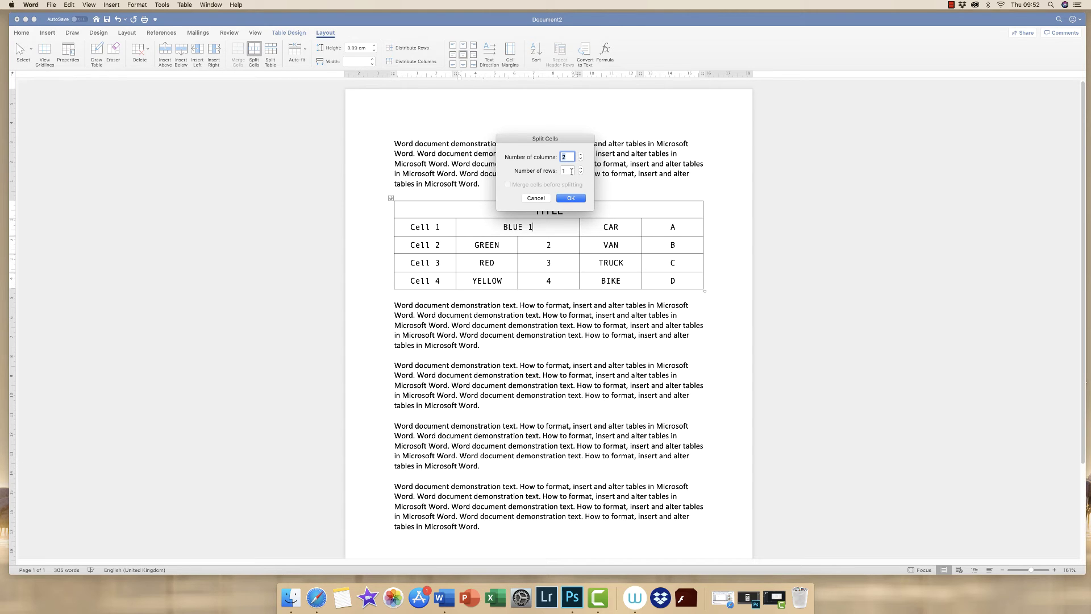
pyautogui.click(580, 154)
pyautogui.click(571, 199)
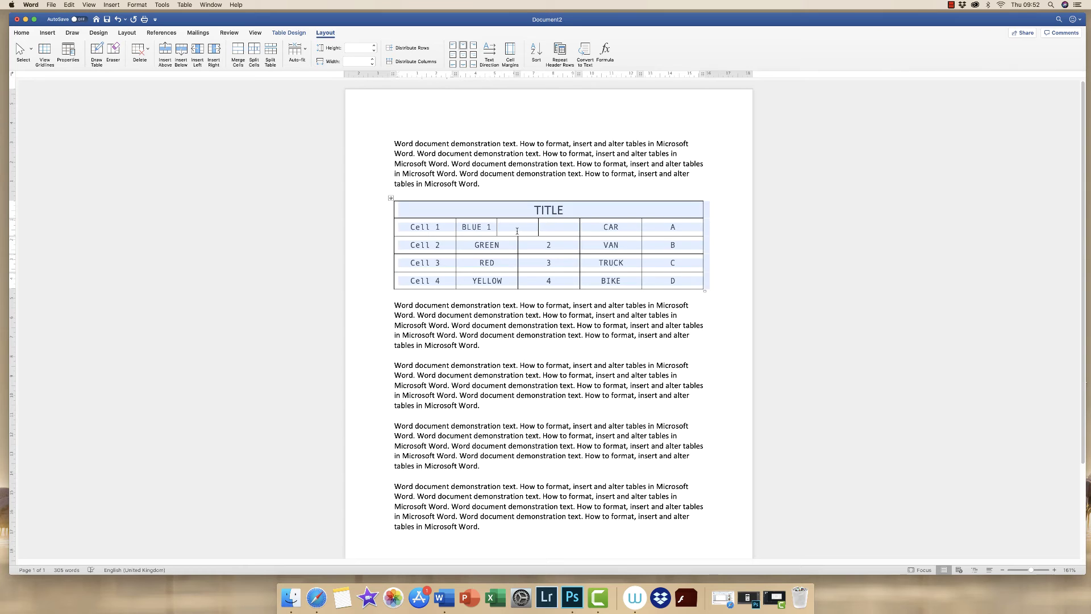
pyautogui.click(614, 263)
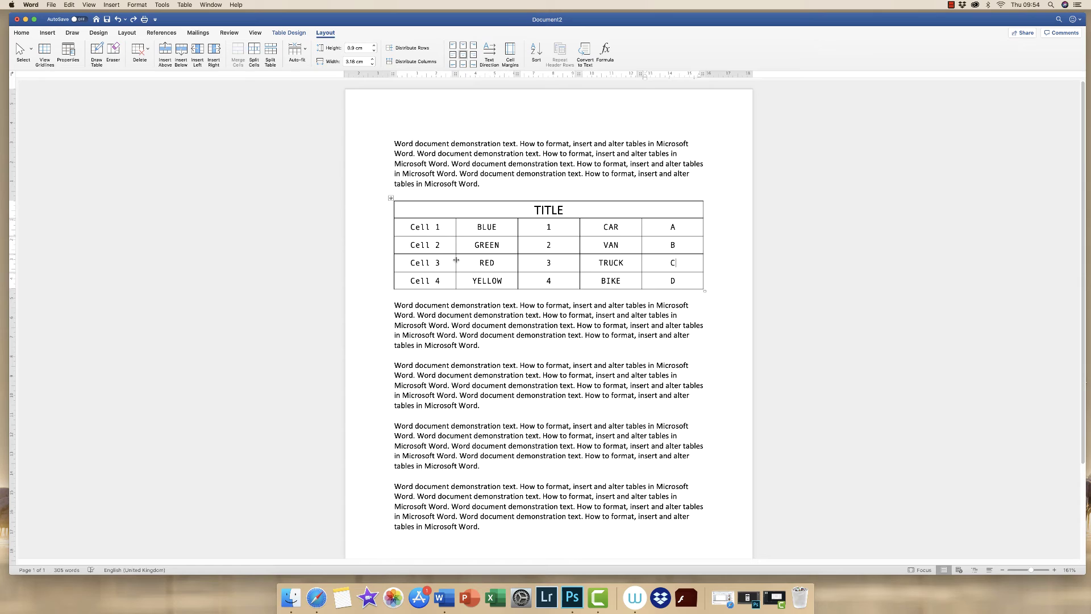
# Narrow the "Cell 1" to "Cell 4" column and distribute the other four columns below the title evenly
pyautogui.moveTo(456, 259); pyautogui.dragTo(438, 260)
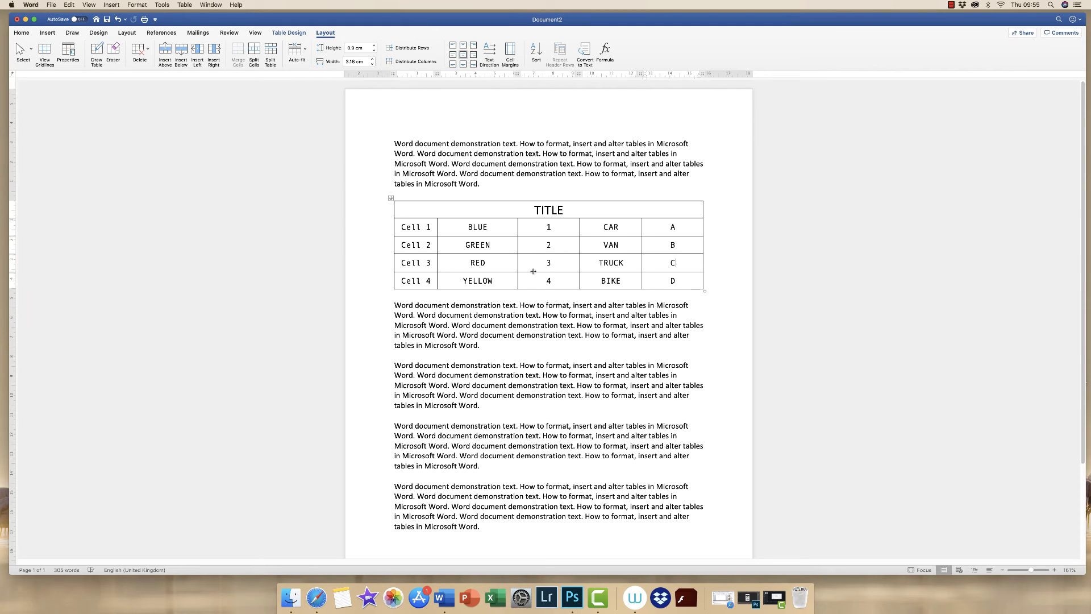
pyautogui.moveTo(652, 278); pyautogui.dragTo(504, 228)
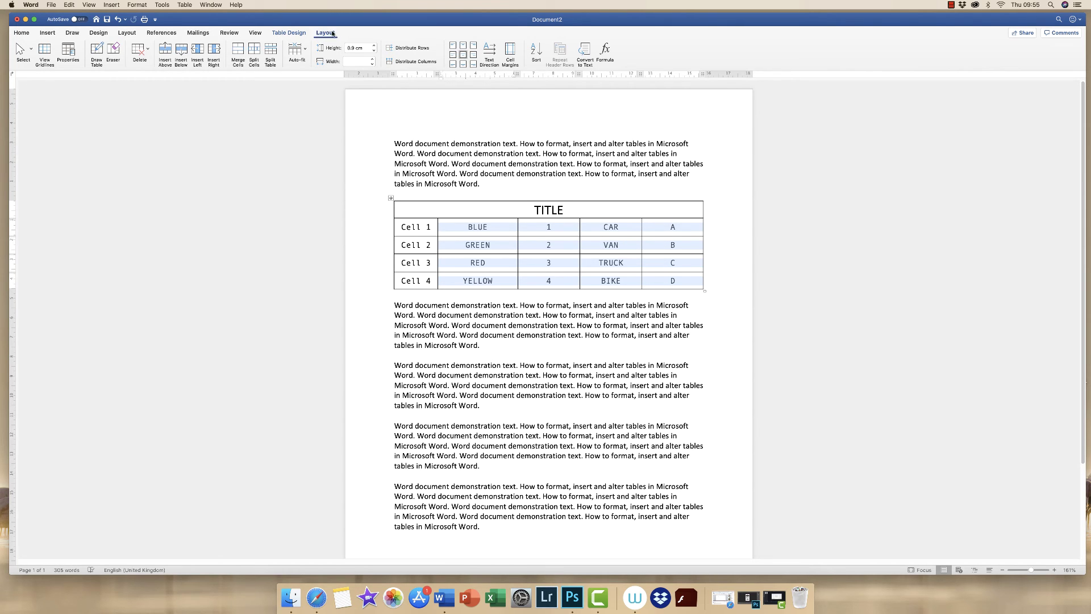
pyautogui.click(404, 61)
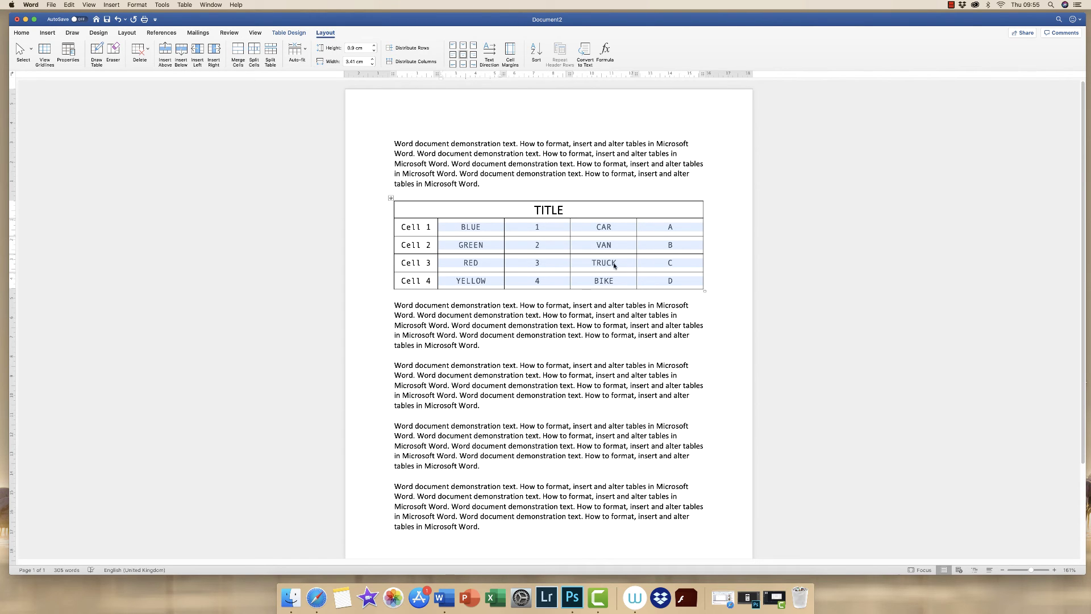
pyautogui.click(543, 287)
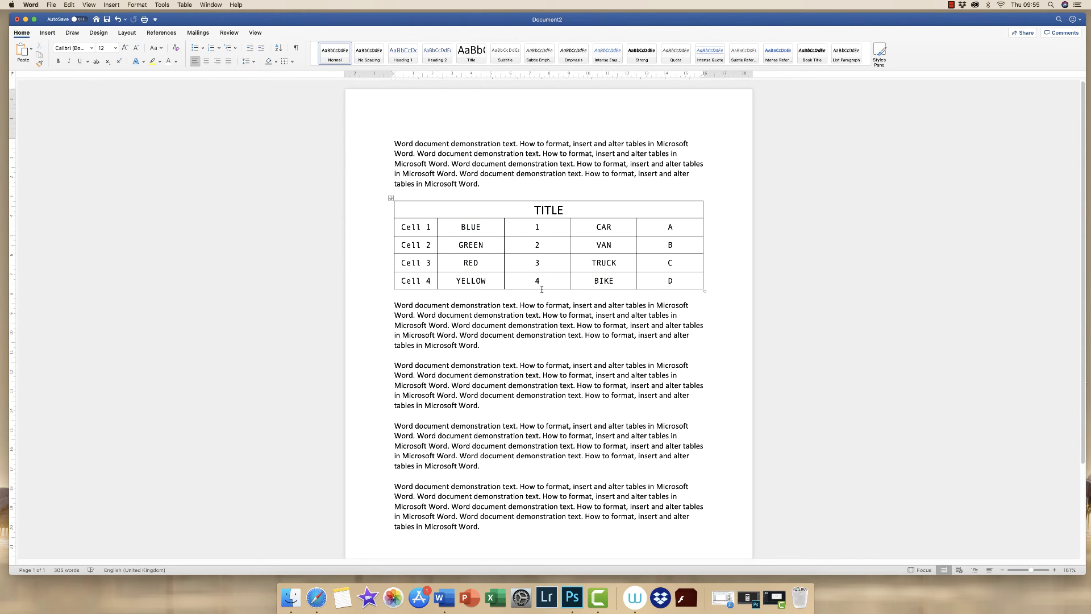
# Reduce the height of the "Cell 4" row and distribute the four rows below the title evenly
pyautogui.moveTo(541, 288); pyautogui.dragTo(542, 285)
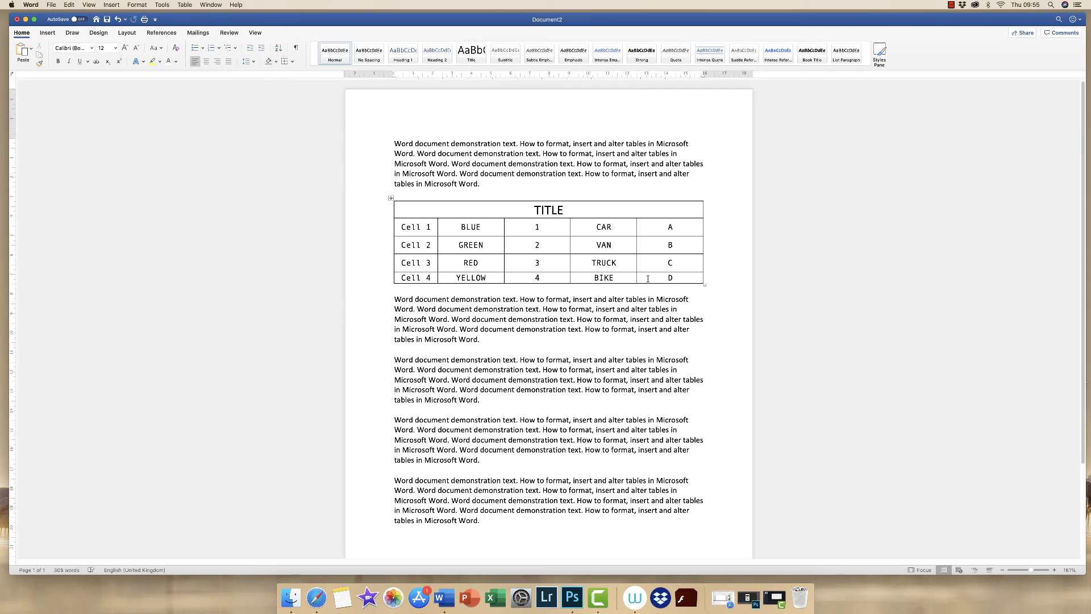
pyautogui.moveTo(650, 276); pyautogui.dragTo(433, 233)
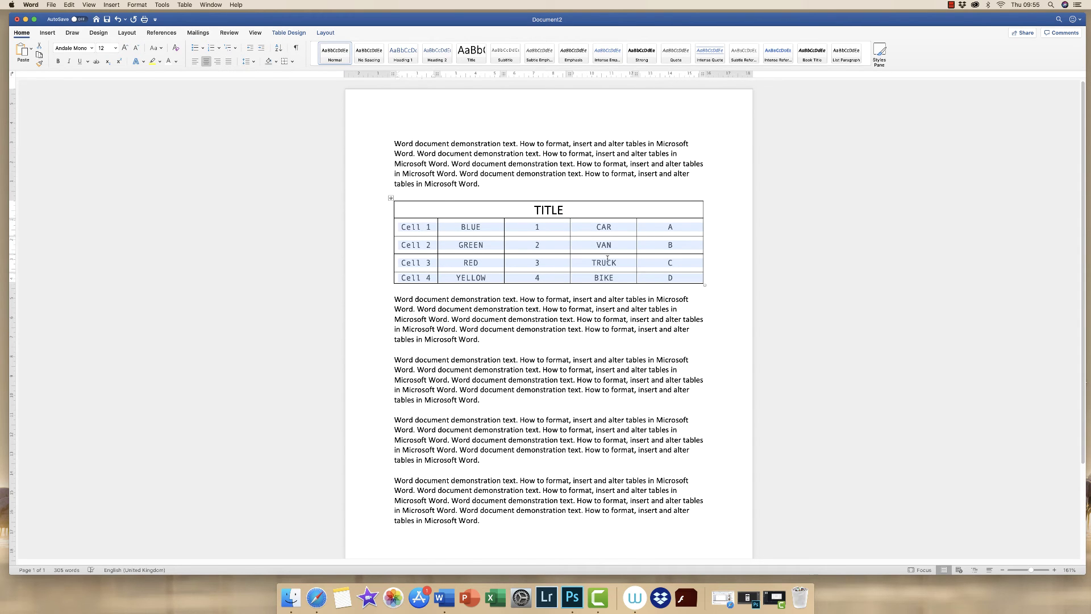
pyautogui.click(328, 33)
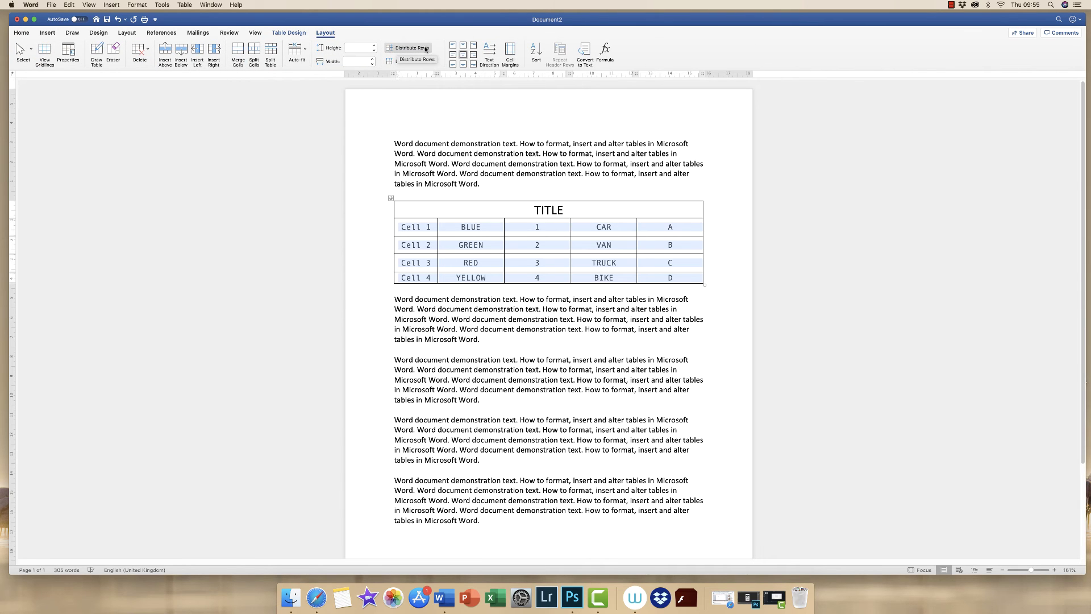
pyautogui.click(412, 49)
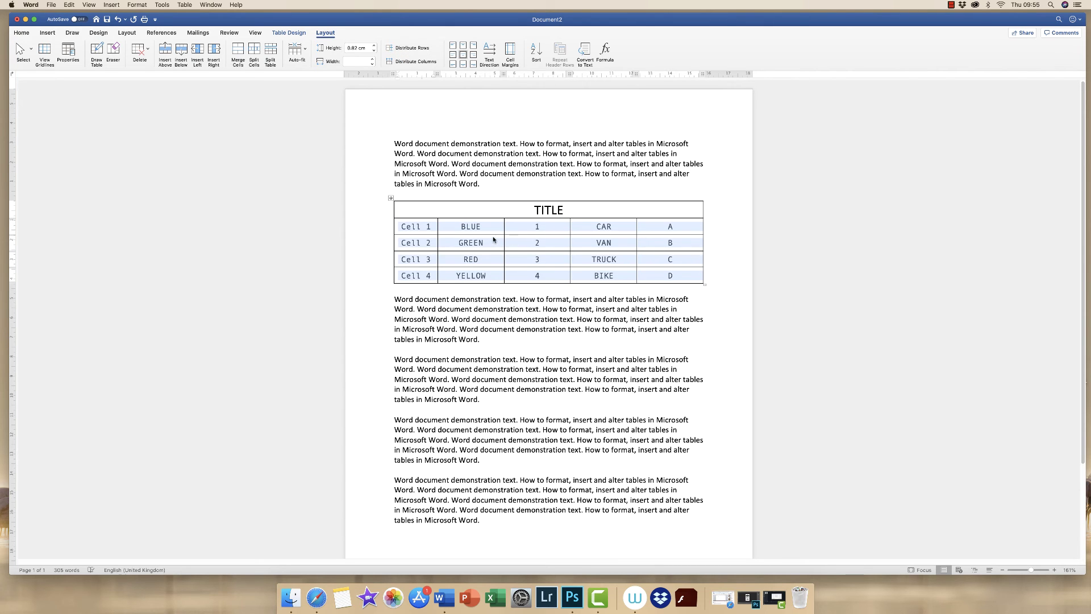
pyautogui.click(632, 335)
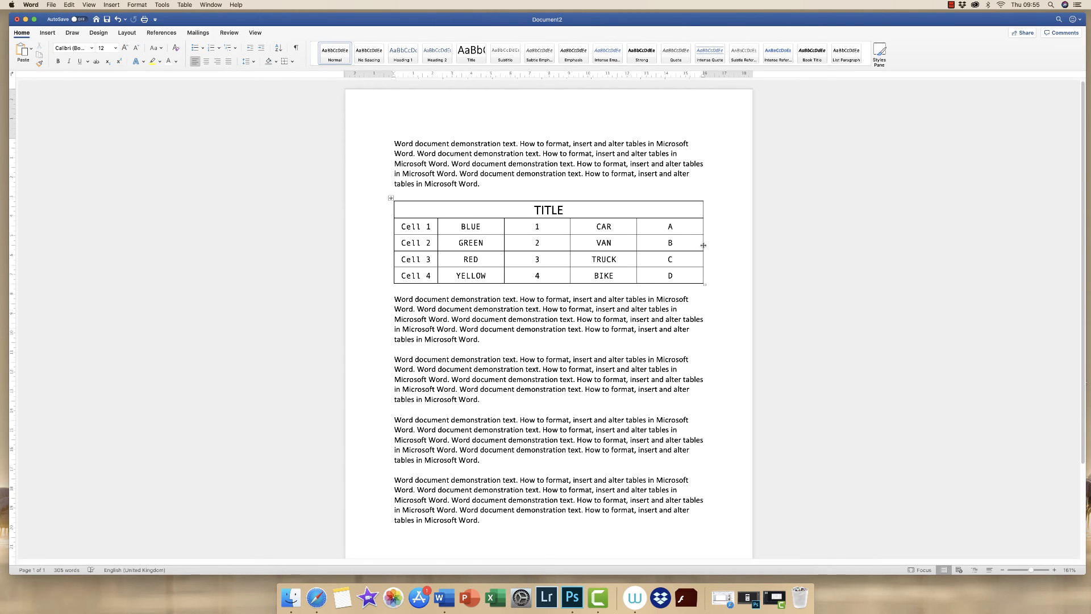
# Narrow the table's last column from its outer edge and distribute all five columns below the title evenly
pyautogui.moveTo(703, 245); pyautogui.dragTo(651, 246)
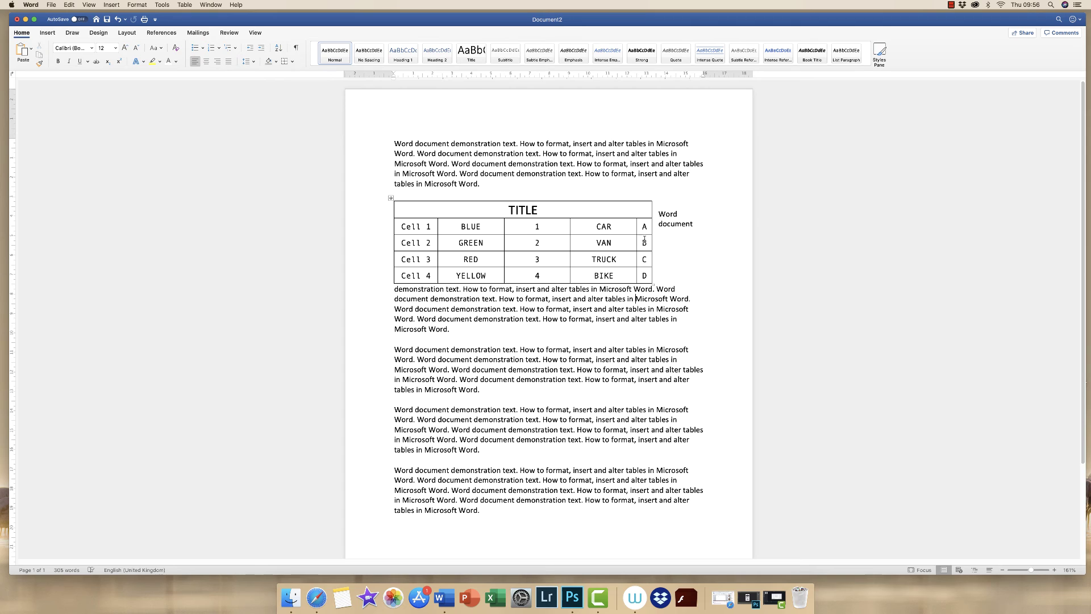
pyautogui.press('super+z')
pyautogui.moveTo(642, 272); pyautogui.dragTo(409, 226)
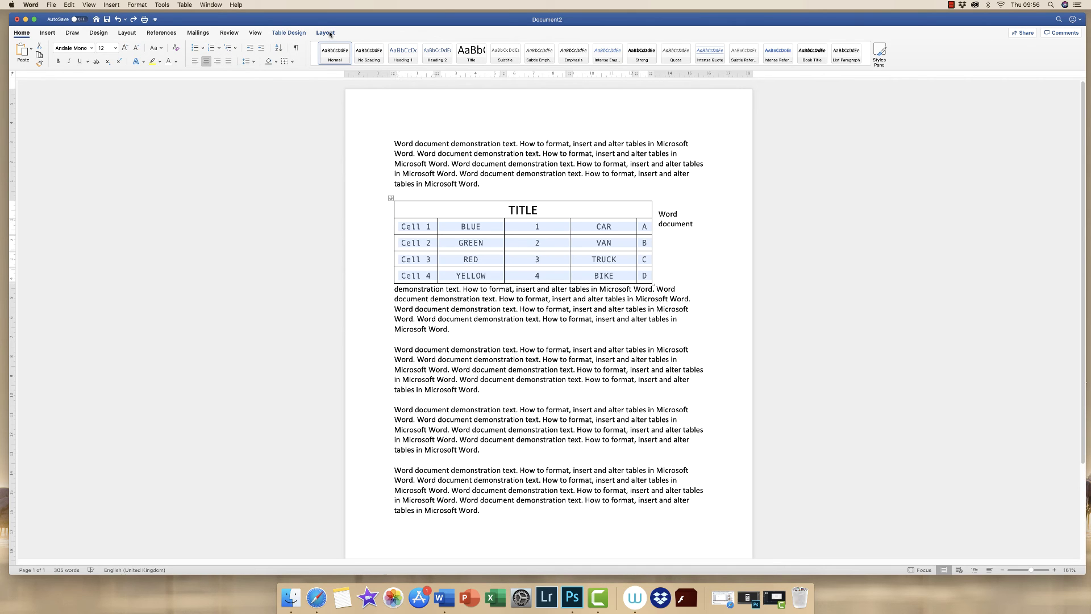
pyautogui.click(329, 34)
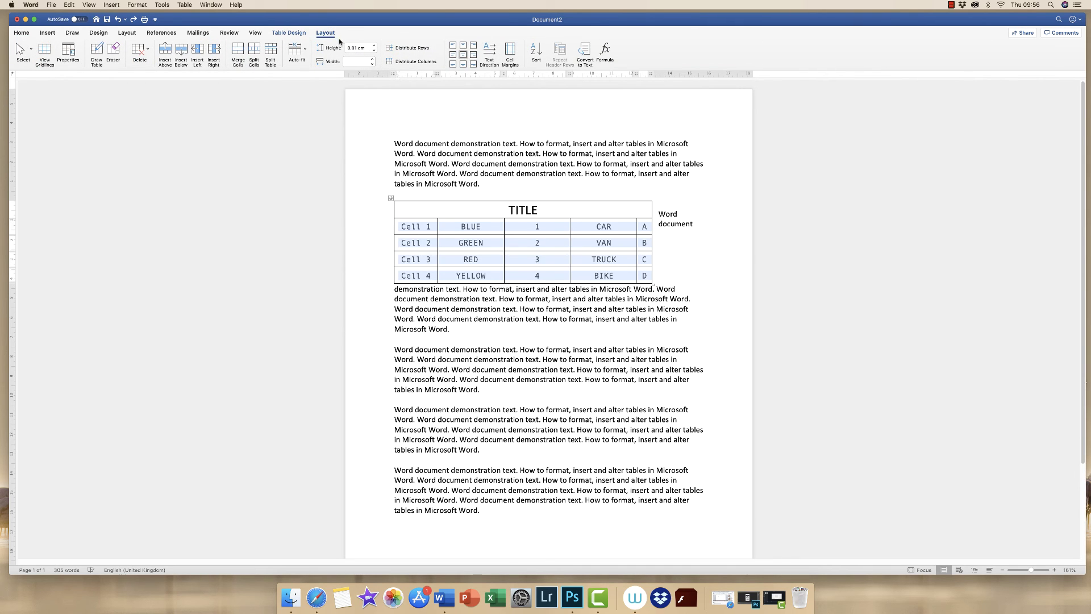
pyautogui.click(411, 62)
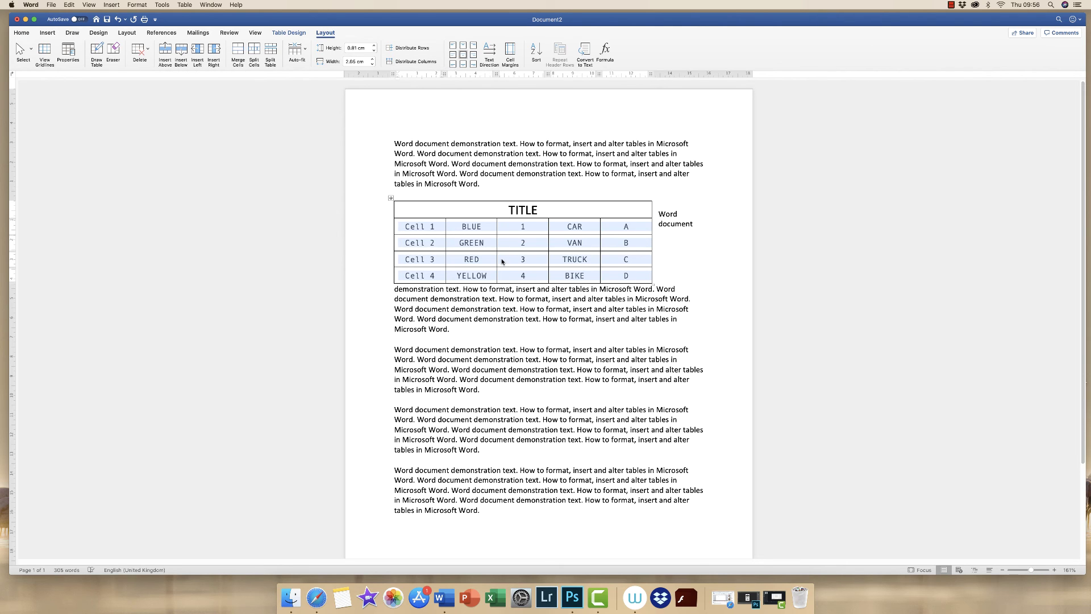
pyautogui.click(645, 300)
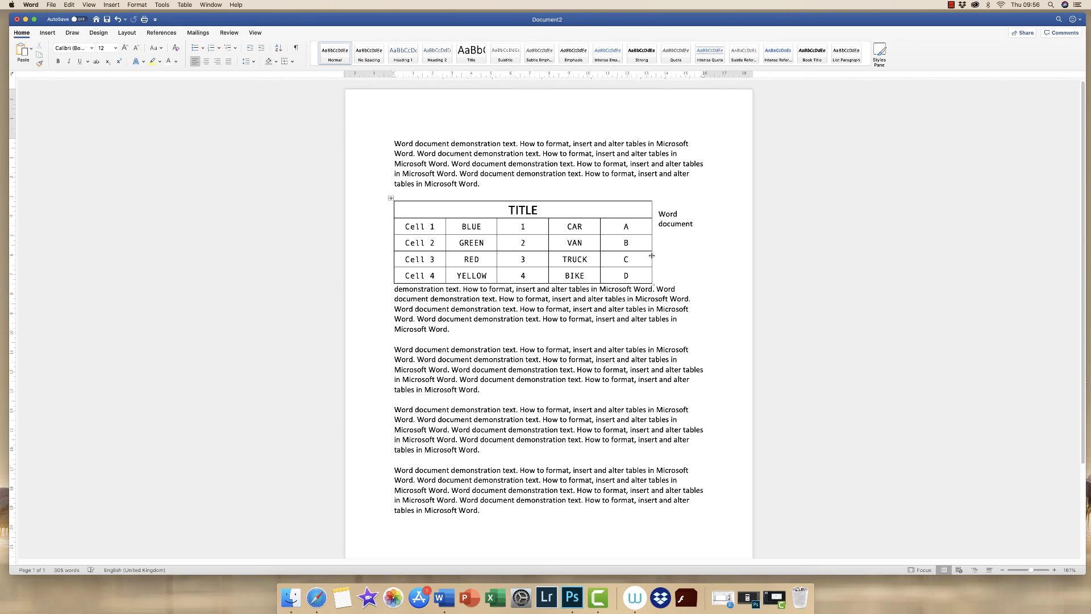
# Shrink the "A" to "D" column once more and even out the widths of all five columns again
pyautogui.moveTo(652, 256); pyautogui.dragTo(400, 226)
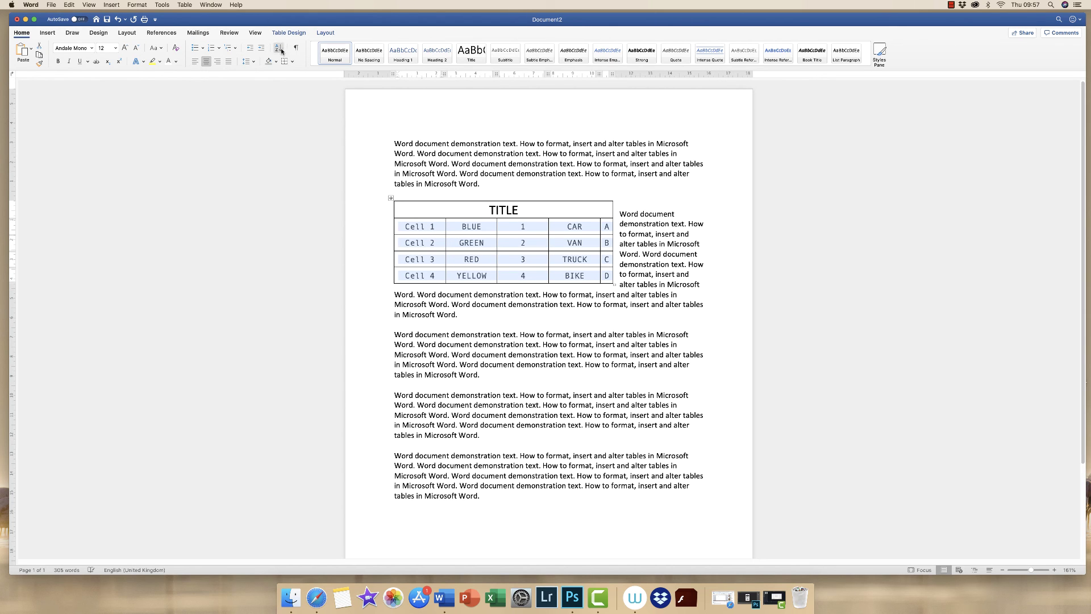
pyautogui.click(326, 33)
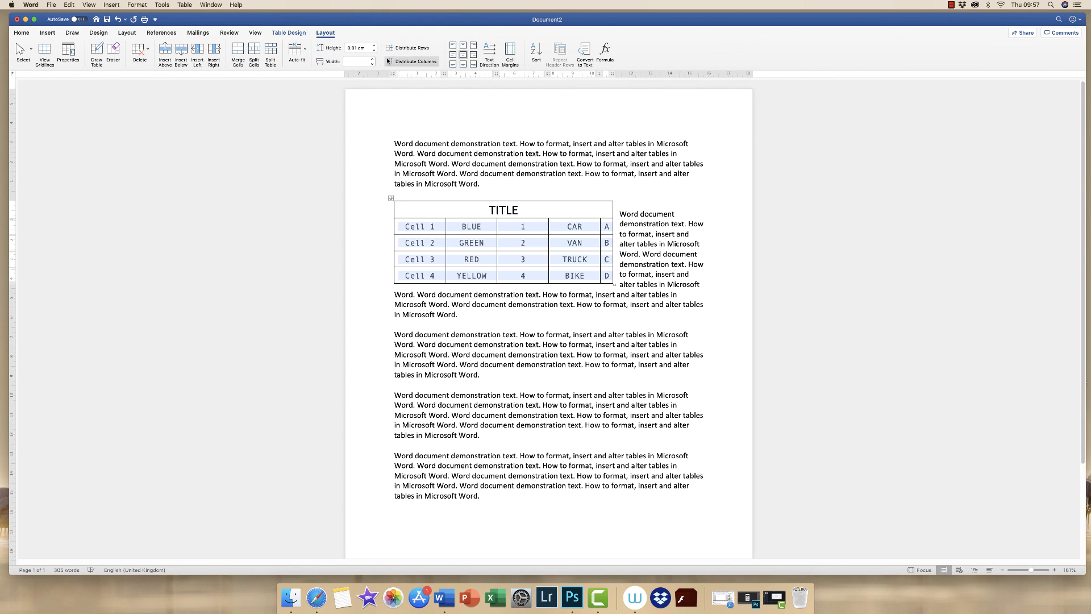
pyautogui.click(420, 62)
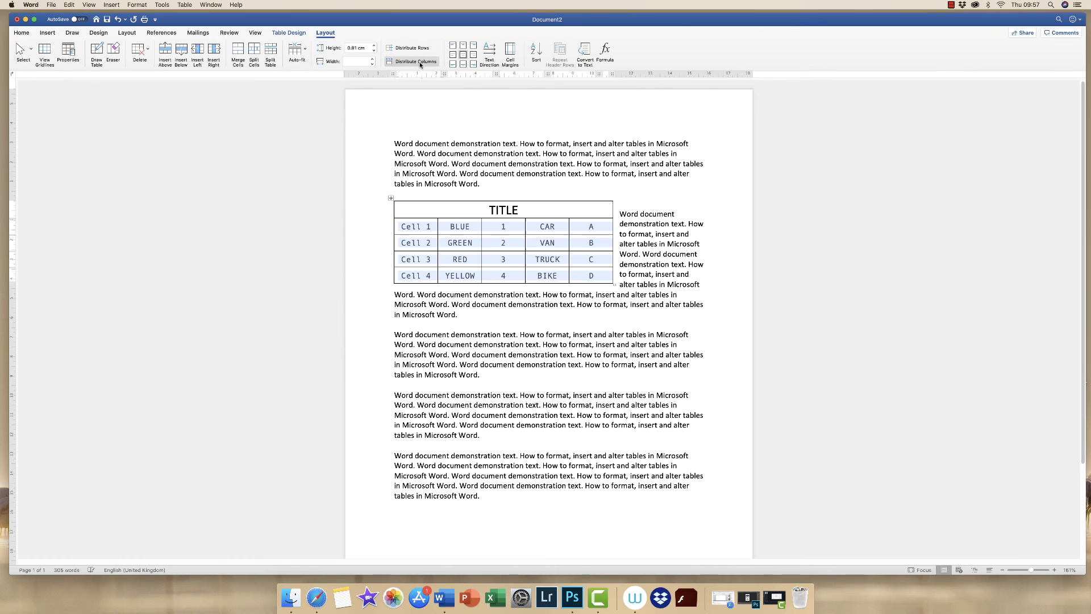
pyautogui.click(560, 279)
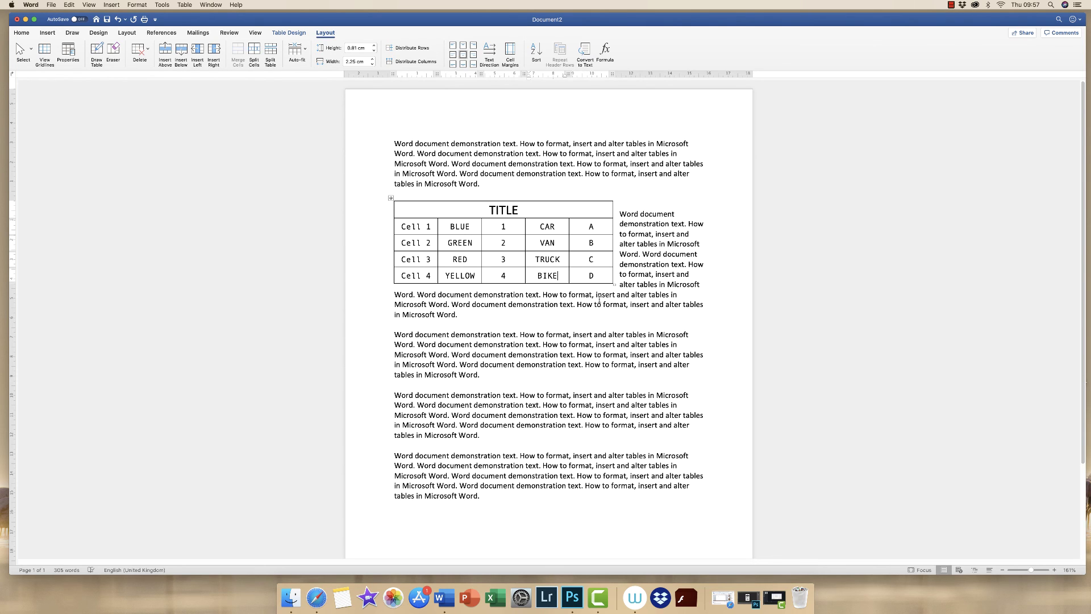
# Try centre alignment for the table in Table Properties and undo it
pyautogui.click(519, 208)
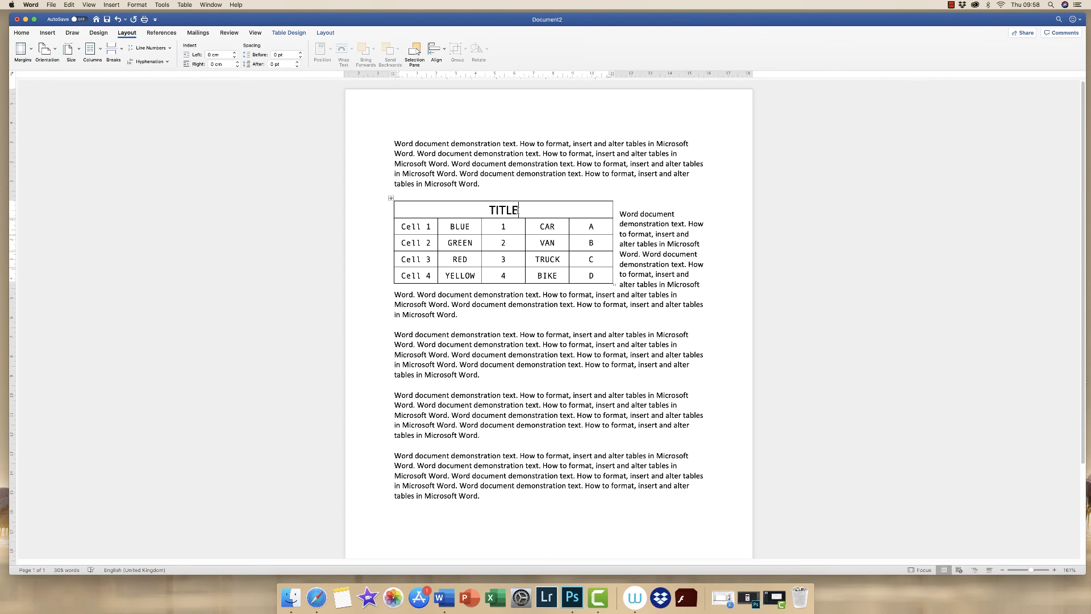
pyautogui.rightClick(517, 210)
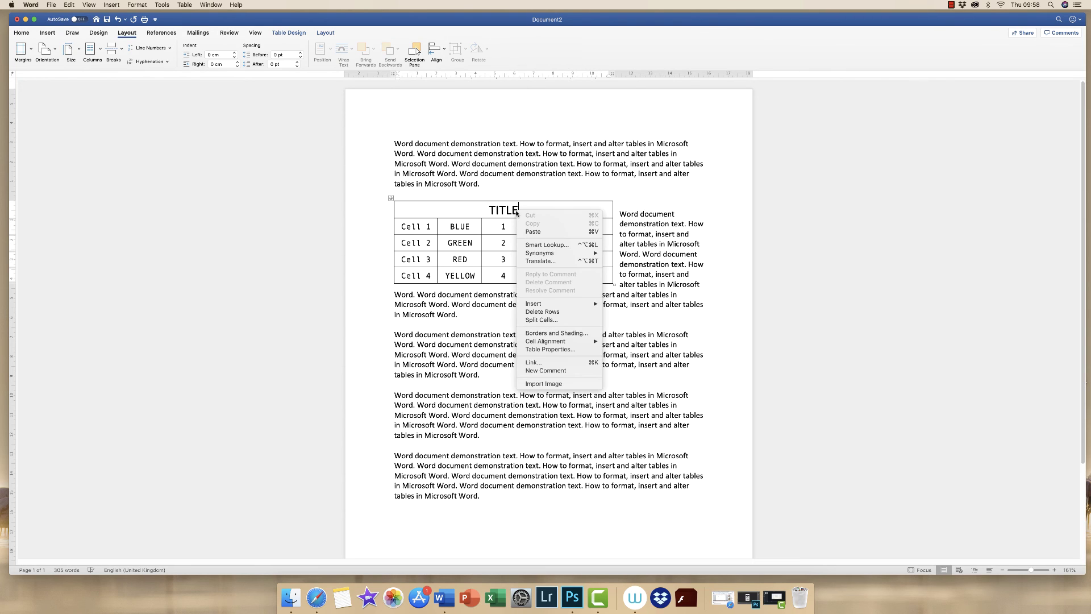
pyautogui.click(553, 350)
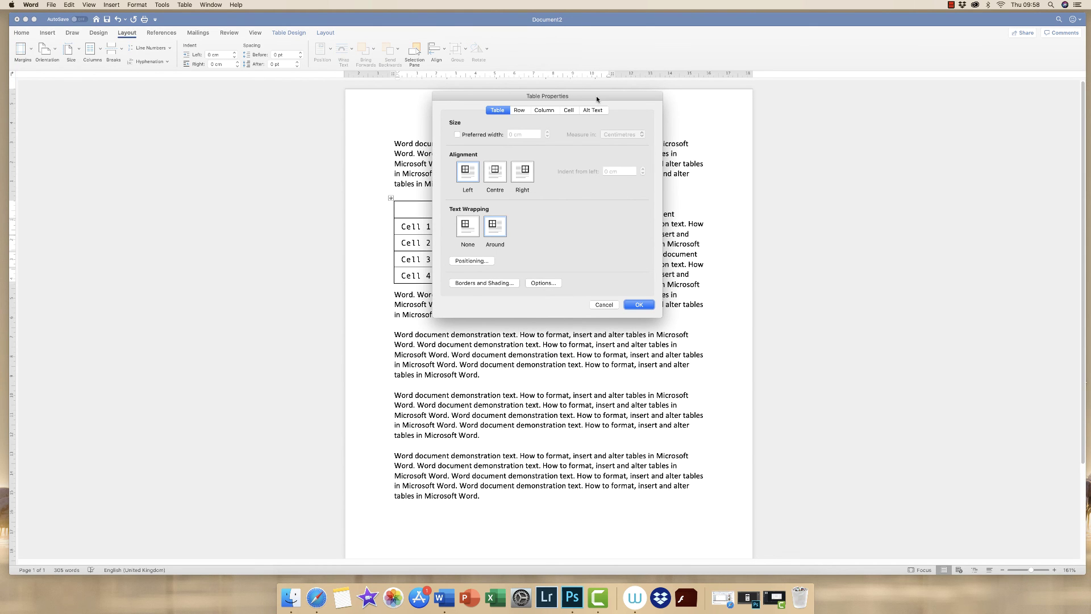
pyautogui.moveTo(595, 95); pyautogui.dragTo(932, 94)
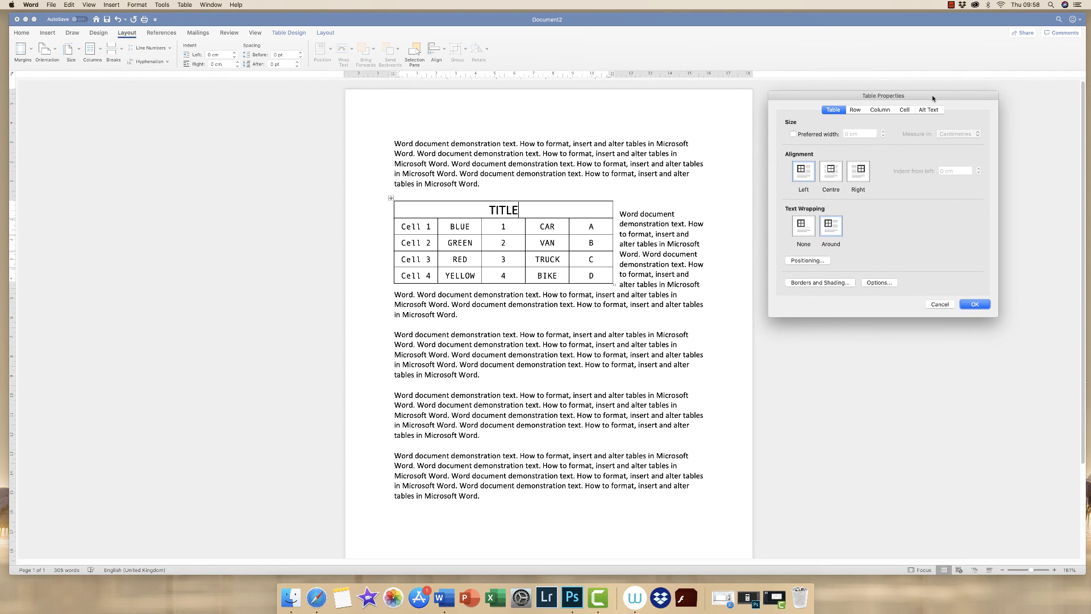
pyautogui.click(833, 173)
pyautogui.click(969, 305)
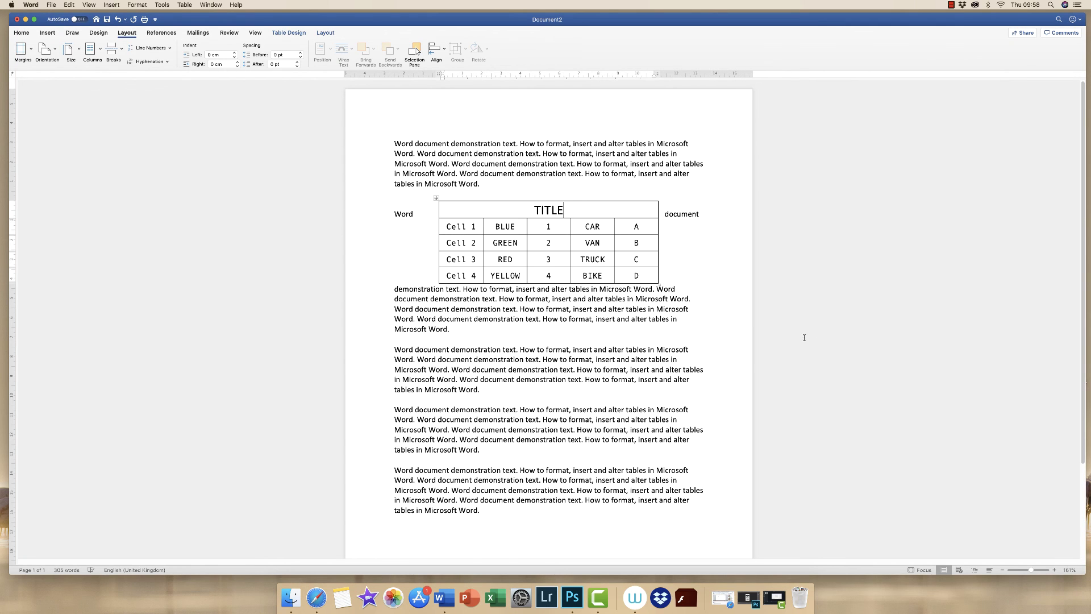
pyautogui.press('super+z')
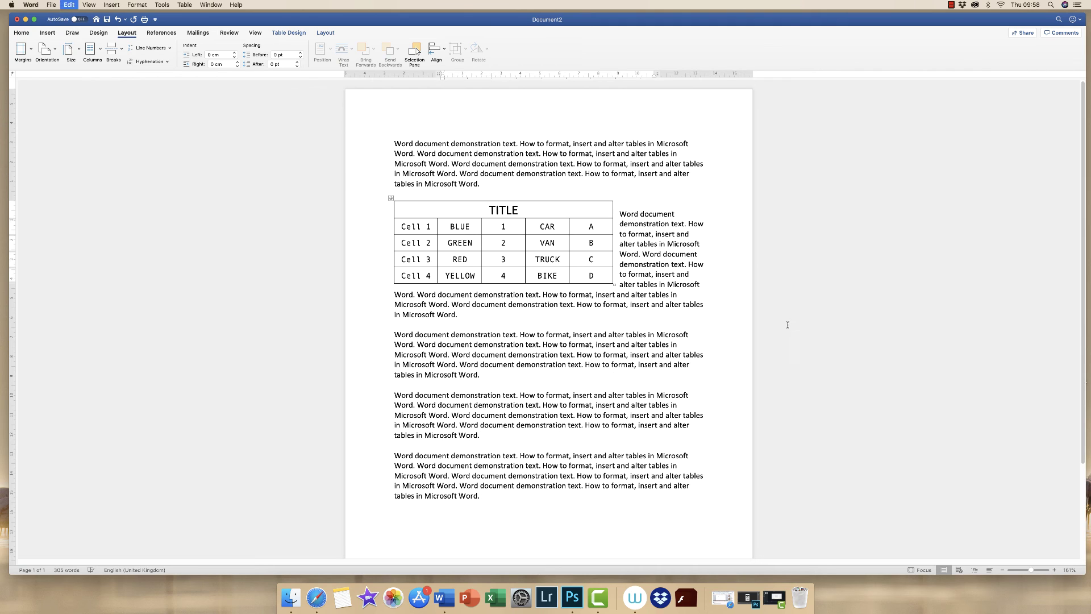
# Set the table's text wrapping to None in Table Properties
pyautogui.rightClick(520, 209)
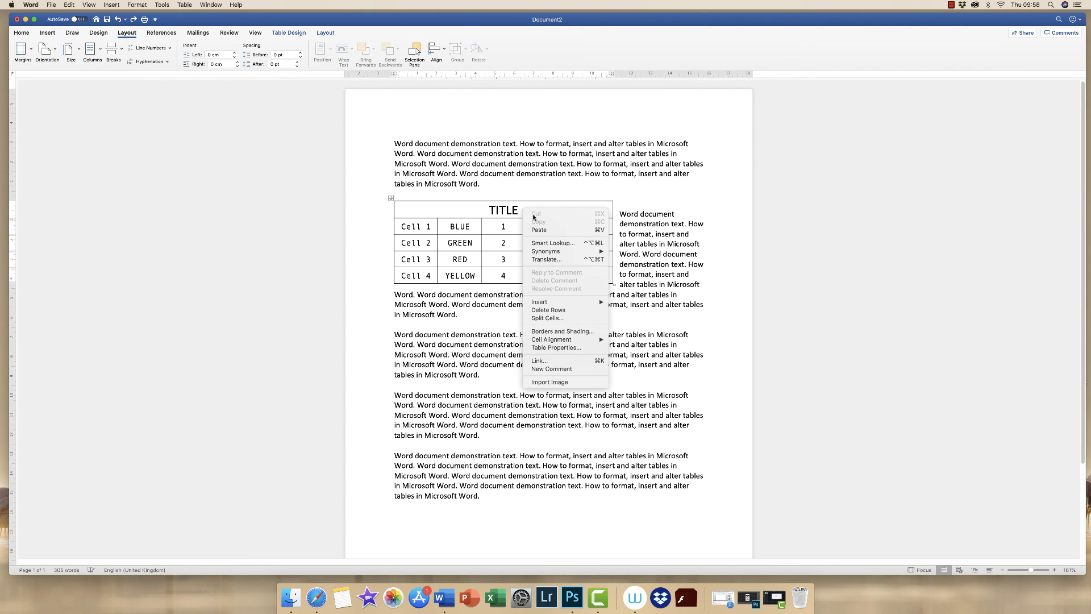
pyautogui.click(560, 345)
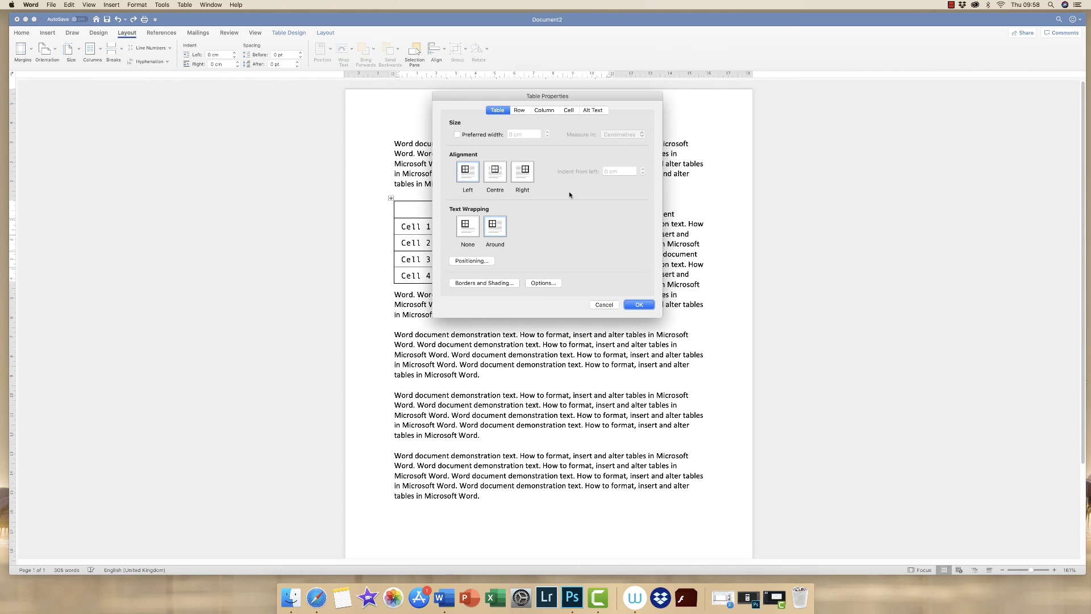
pyautogui.moveTo(624, 97); pyautogui.dragTo(971, 93)
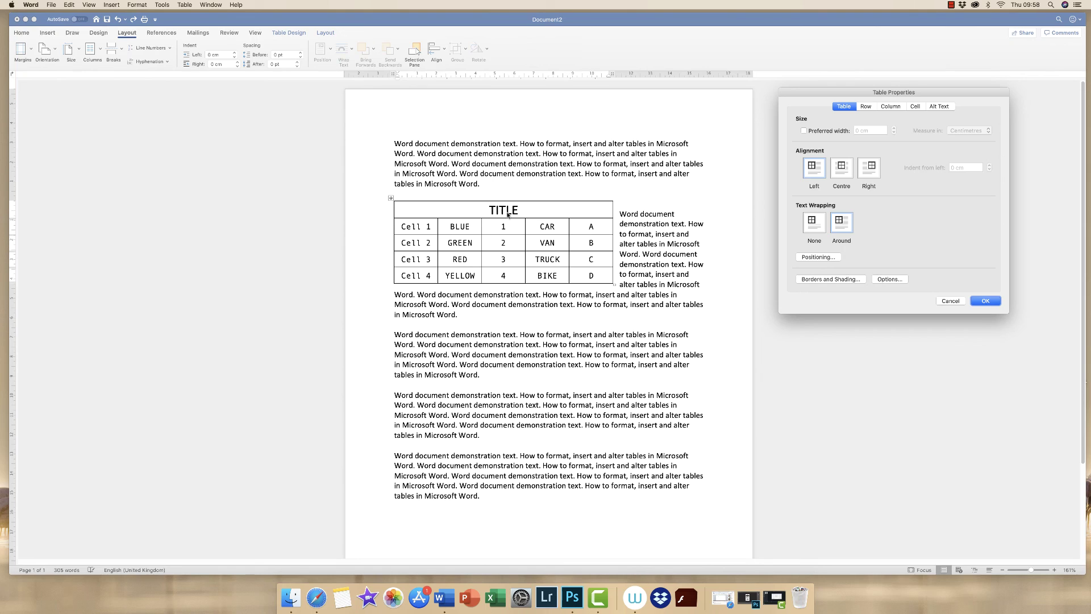
pyautogui.click(812, 229)
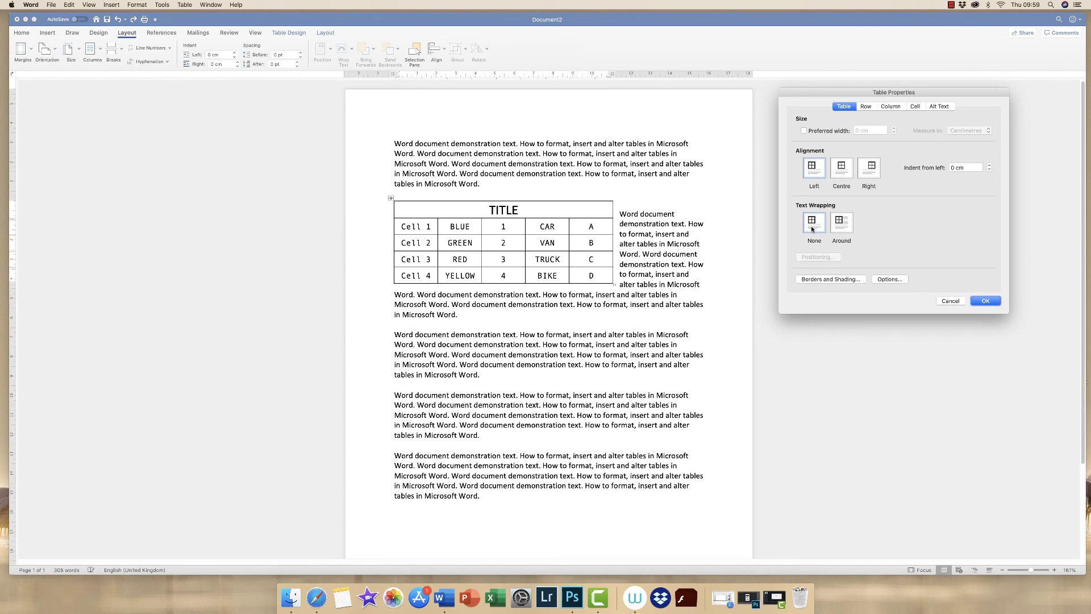
pyautogui.click(989, 301)
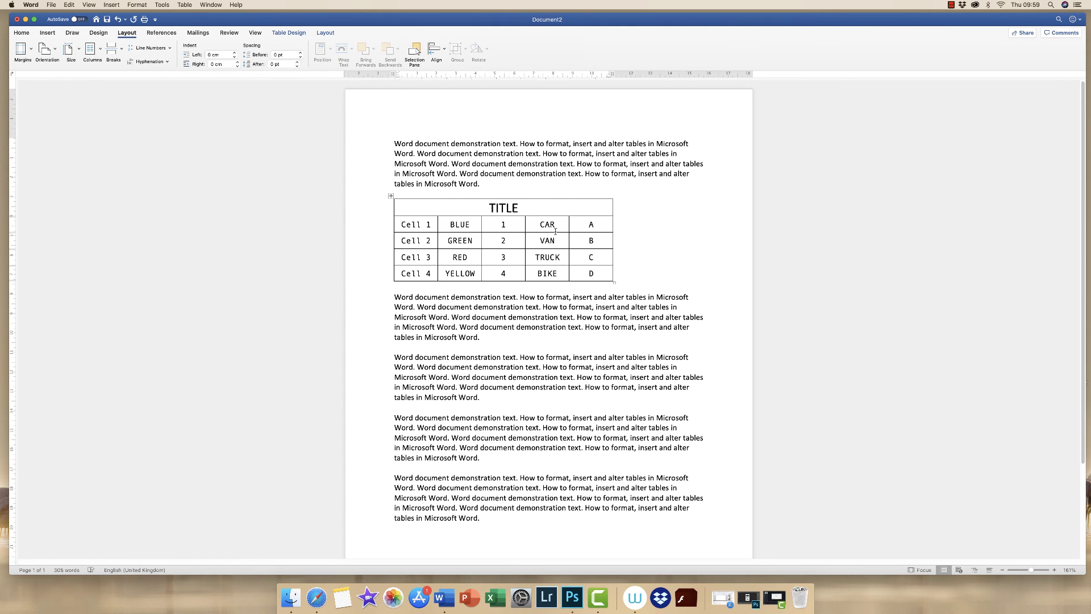
# Set the table's alignment to Centre in Table Properties and deselect the table
pyautogui.rightClick(547, 211)
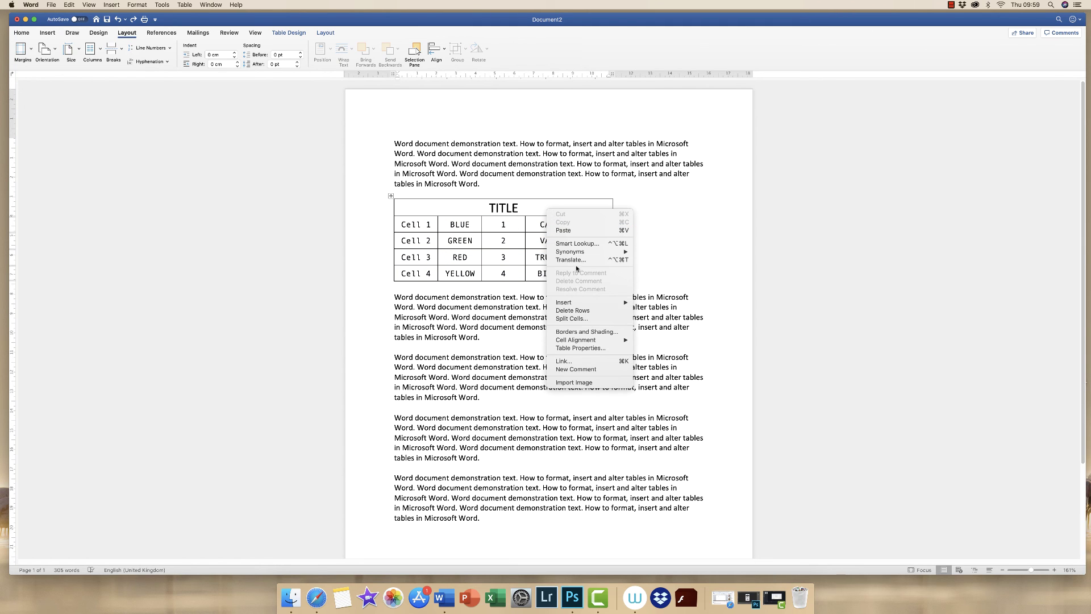
pyautogui.click(577, 348)
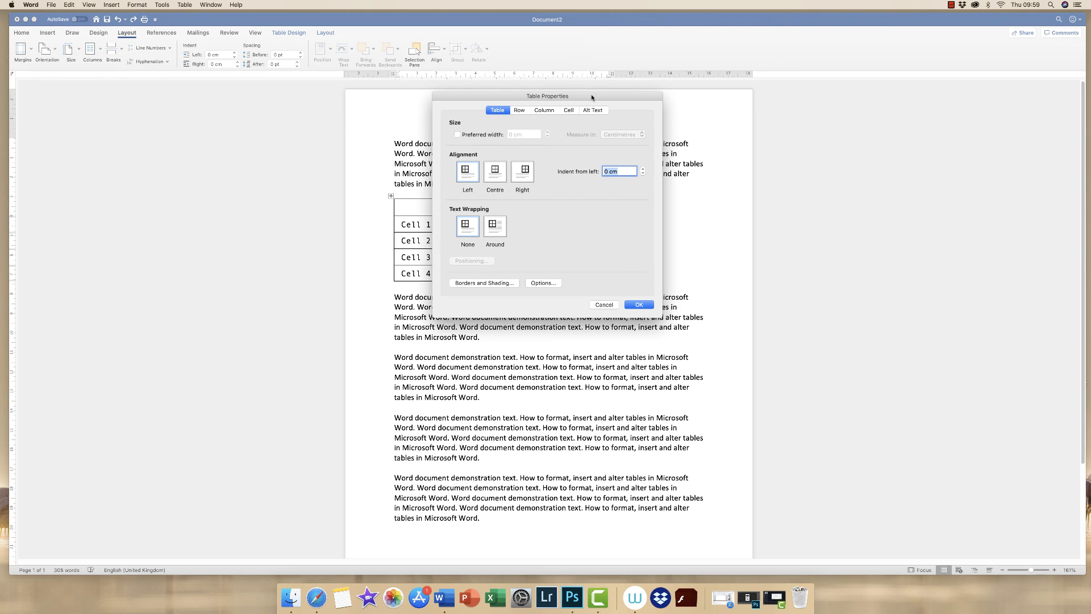
pyautogui.moveTo(591, 93); pyautogui.dragTo(935, 94)
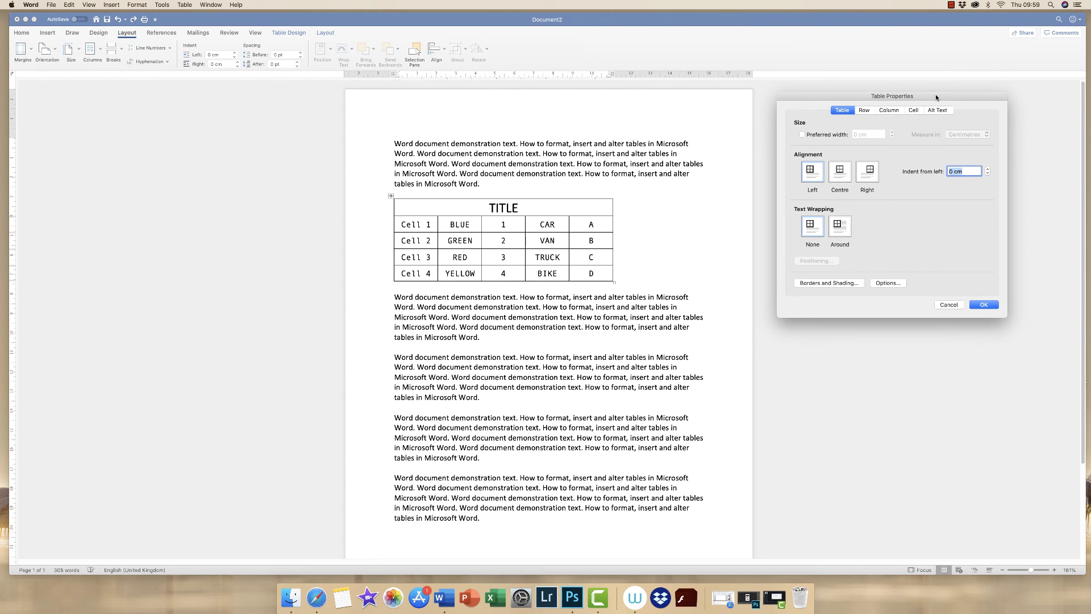
pyautogui.click(839, 175)
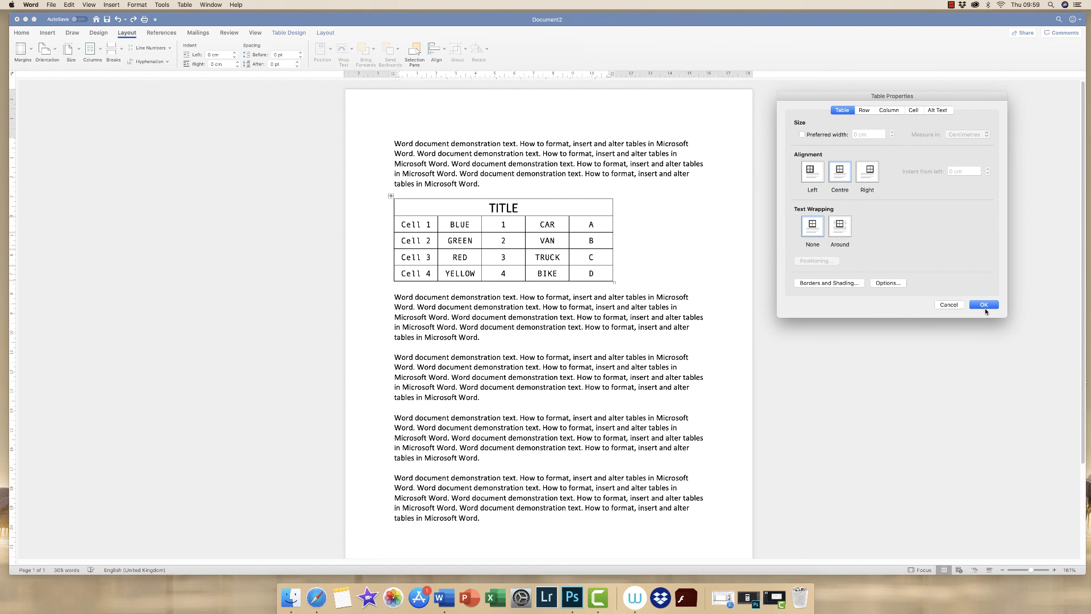
pyautogui.click(984, 306)
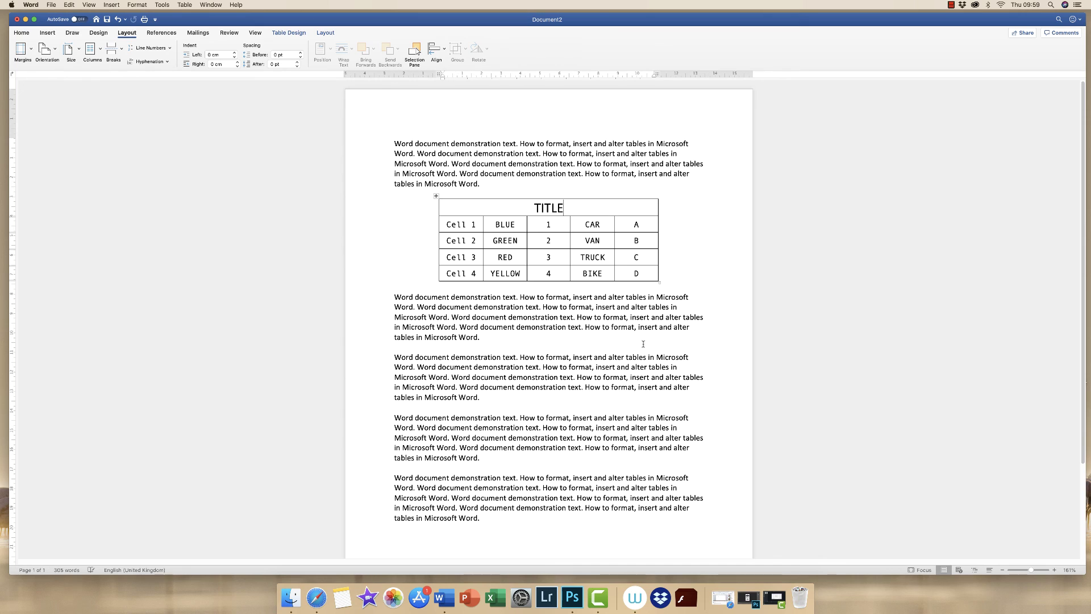
pyautogui.click(533, 314)
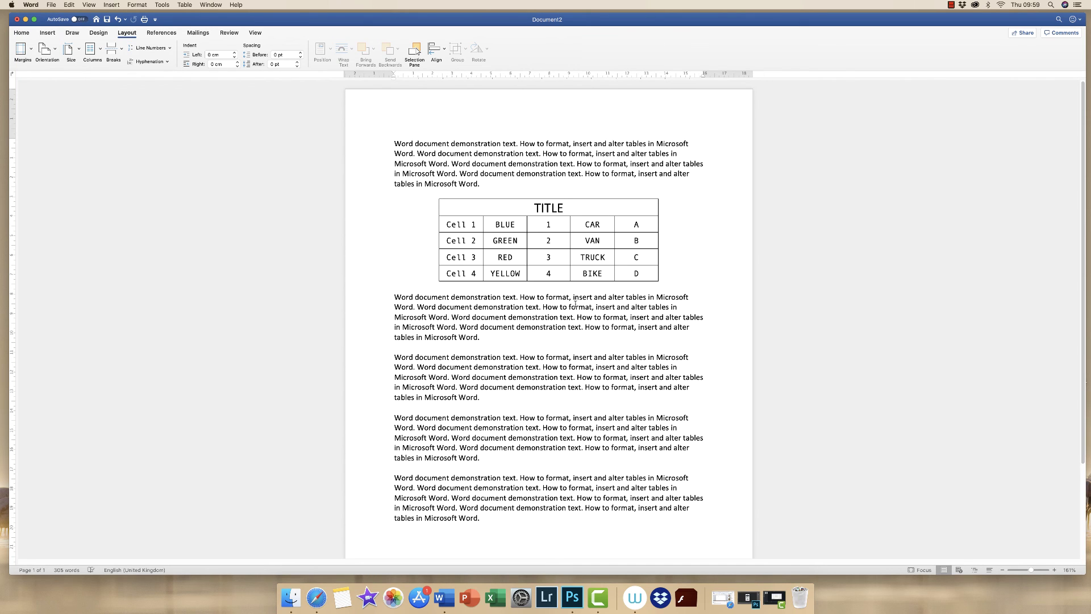